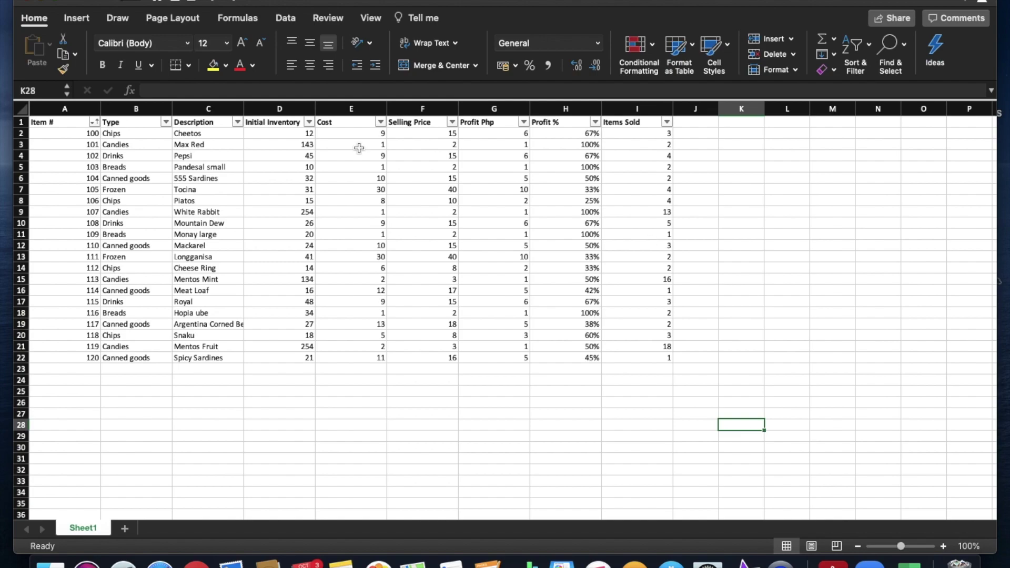
Show the Insert ribbon and select an empty cell below the inventory table.
click(88, 23)
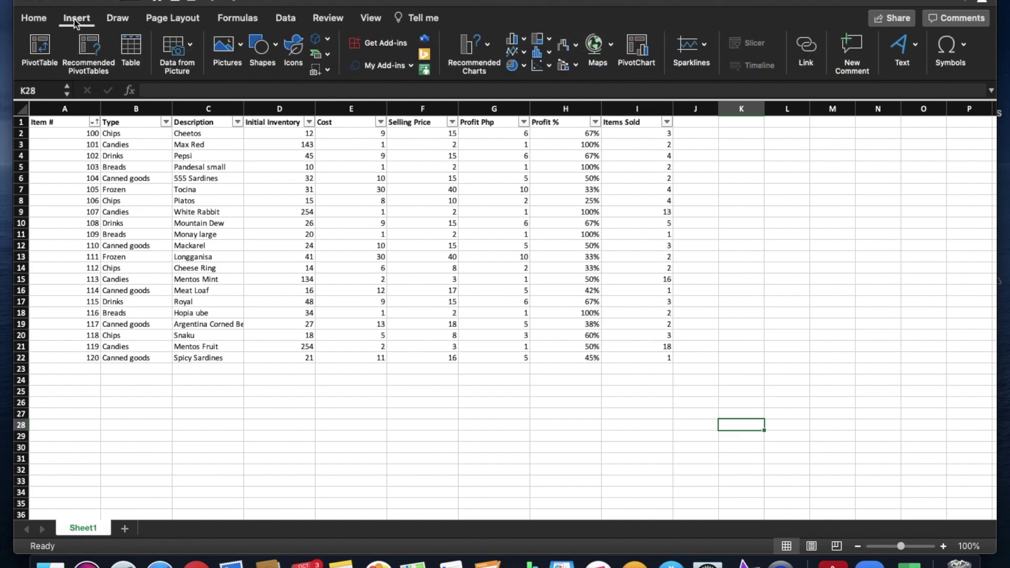
click(34, 20)
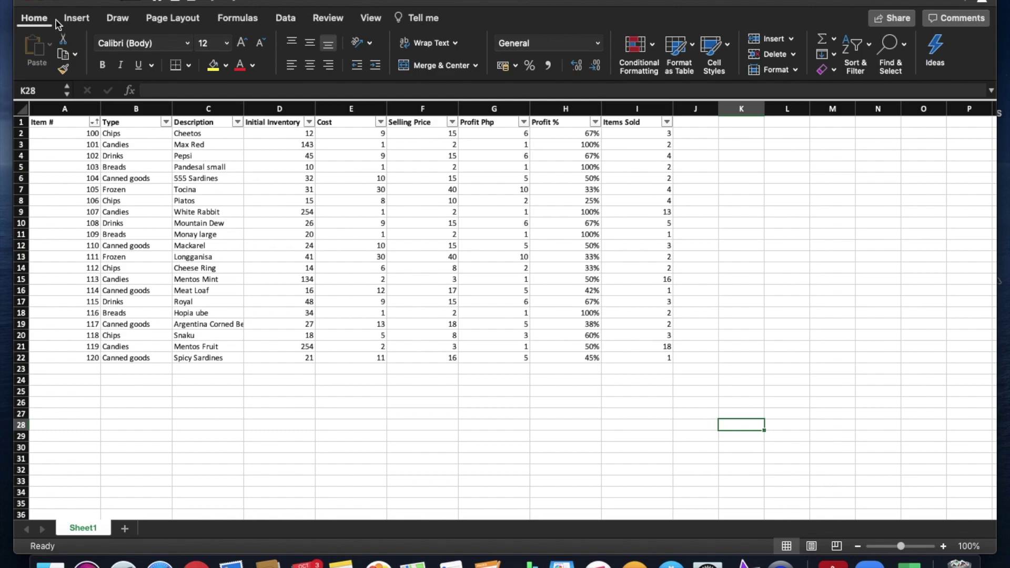
click(71, 24)
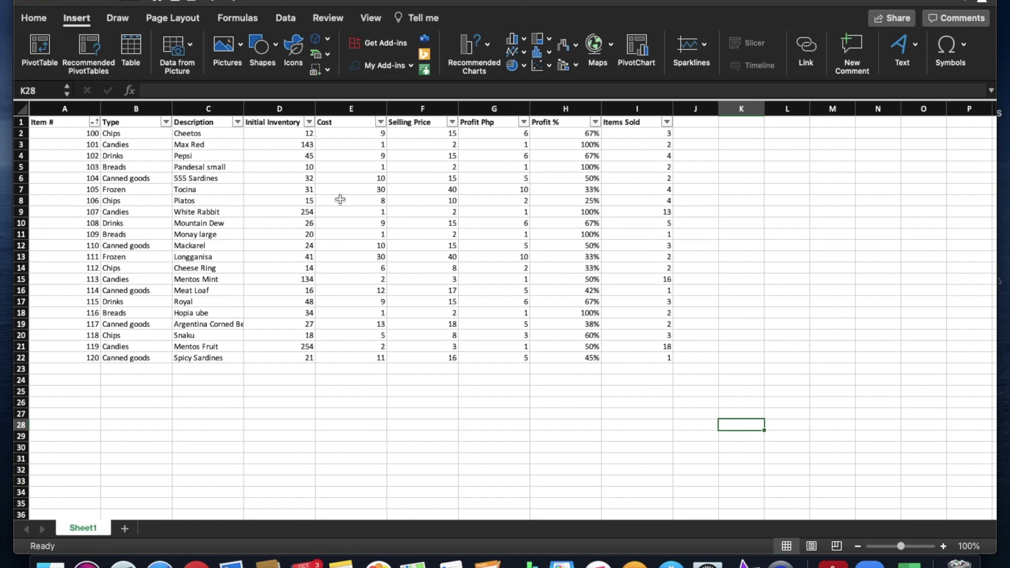
click(279, 389)
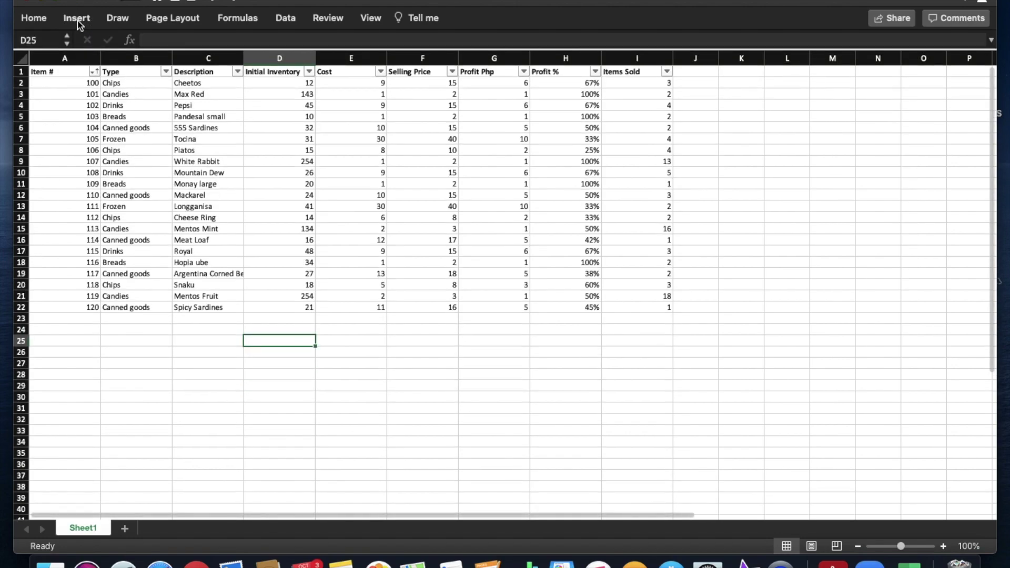
click(78, 19)
click(78, 19)
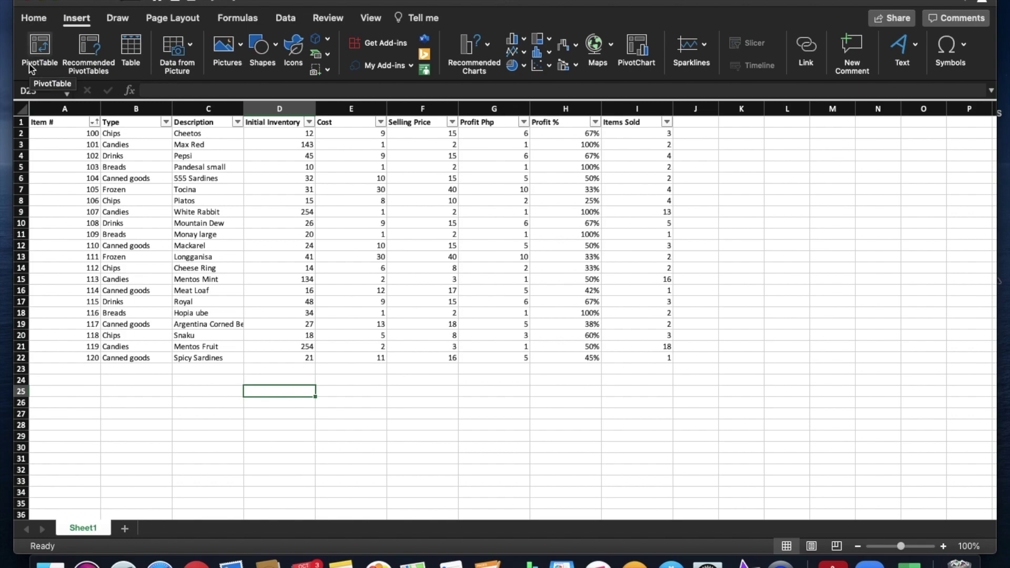
click(180, 169)
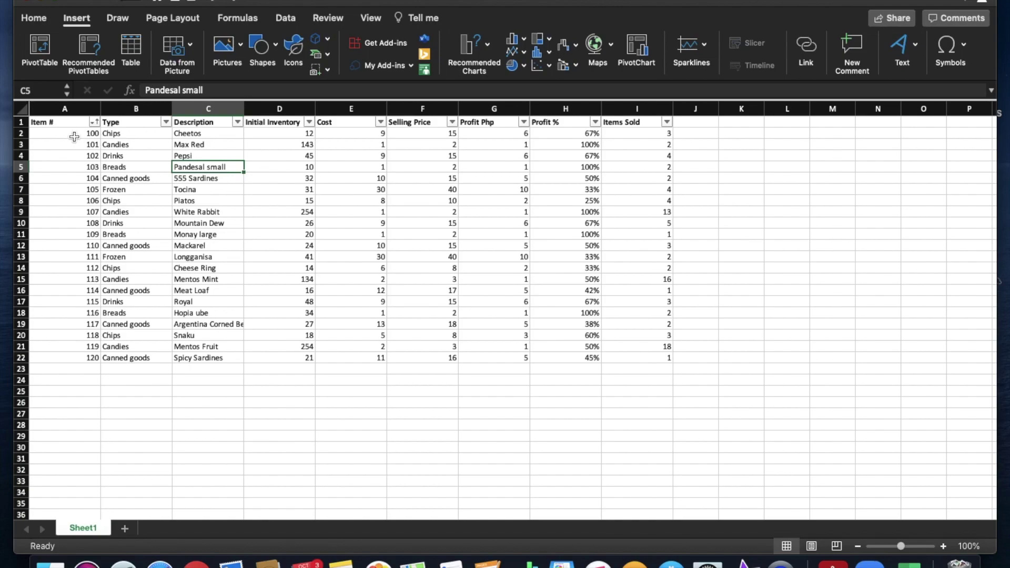
click(447, 247)
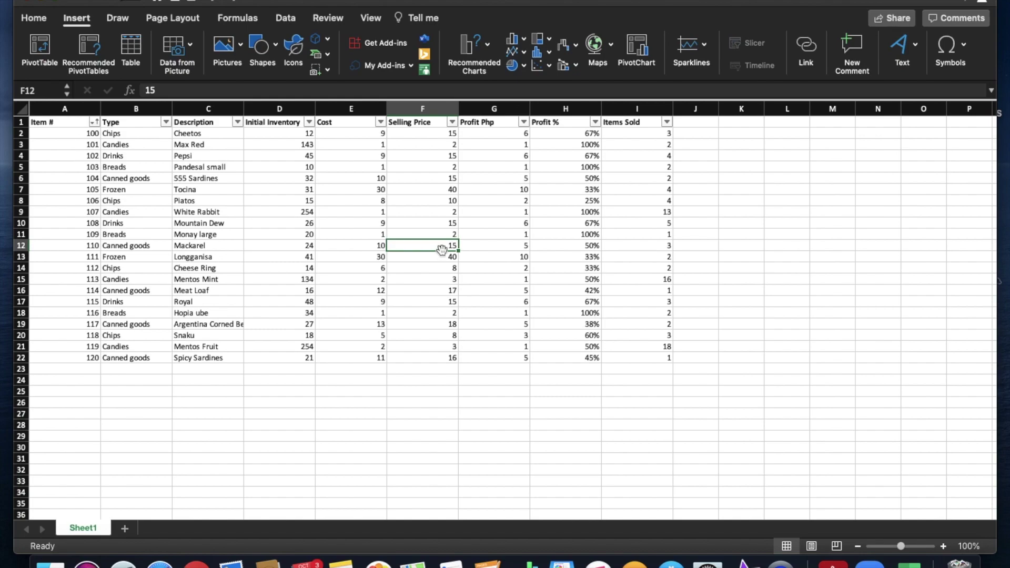
click(699, 211)
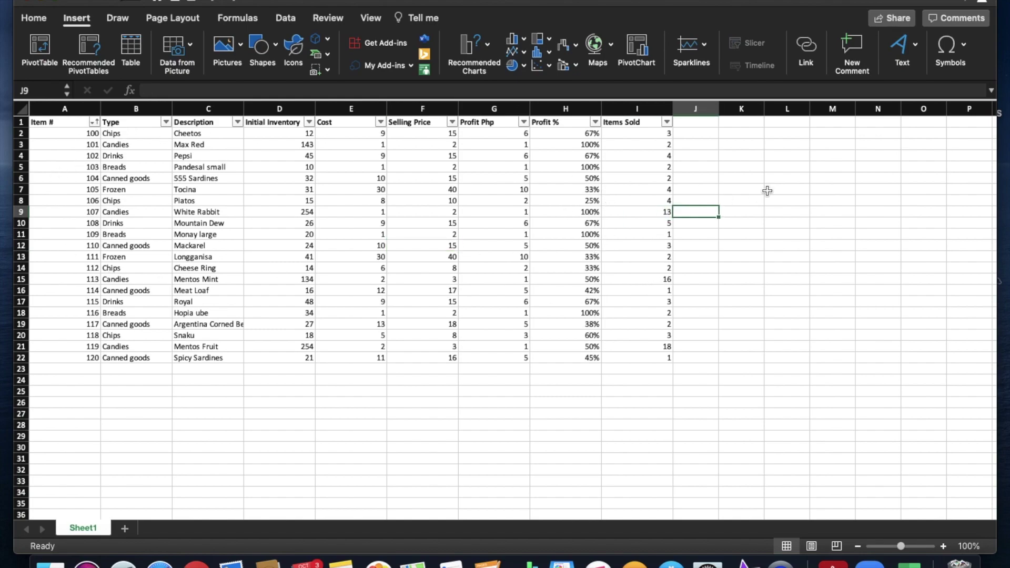
click(71, 122)
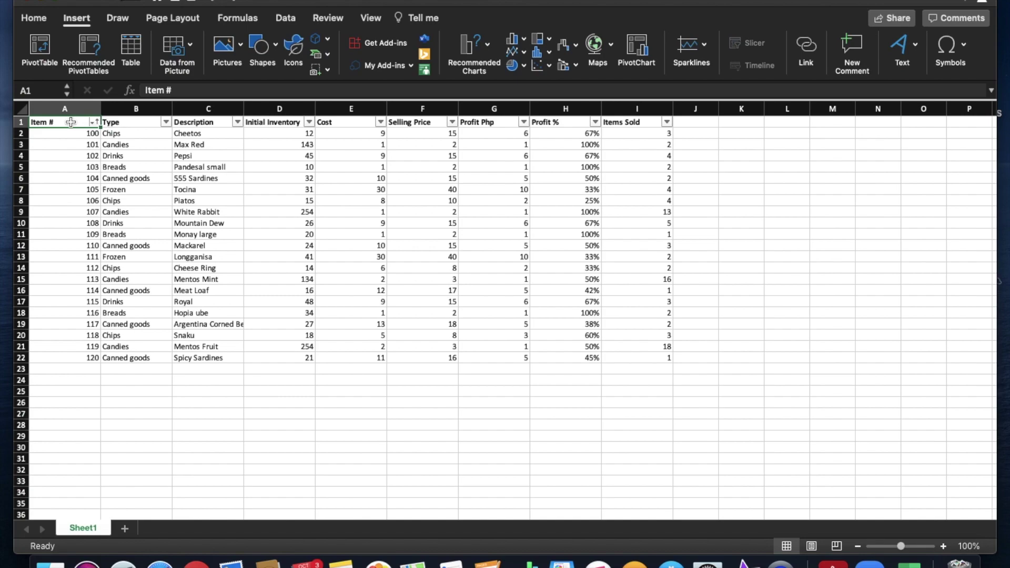
click(131, 125)
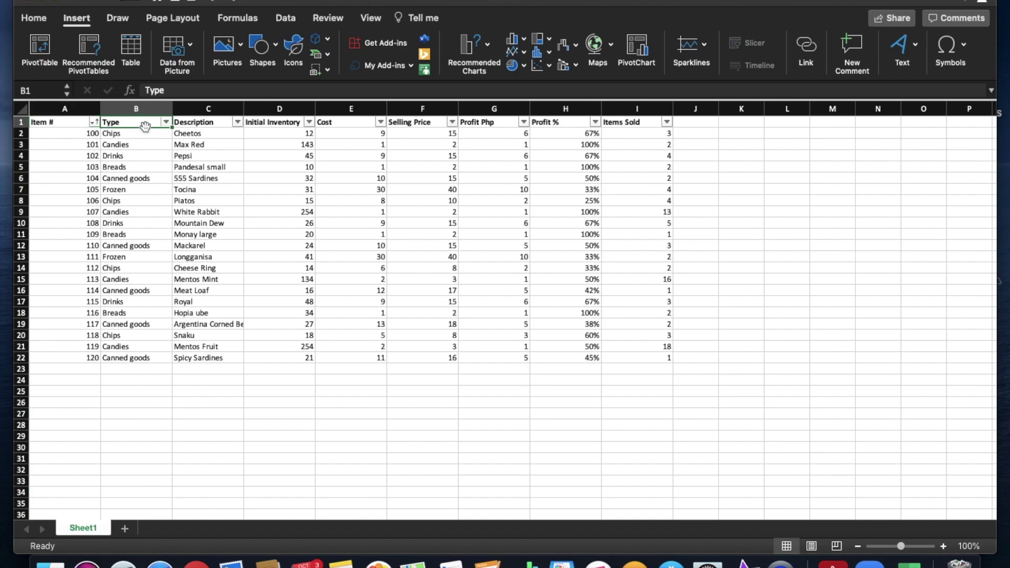
click(200, 127)
click(209, 211)
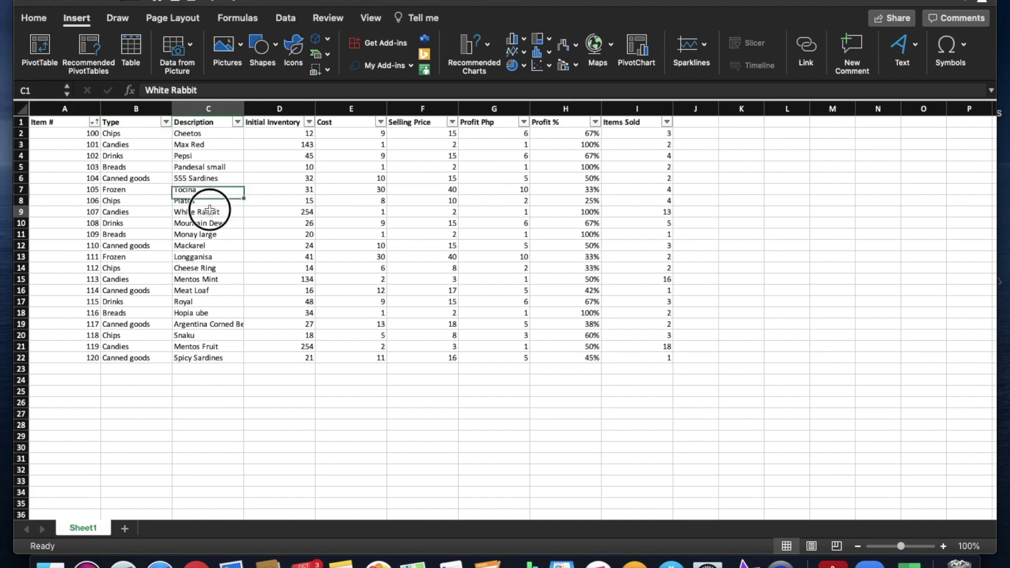
click(280, 125)
click(342, 125)
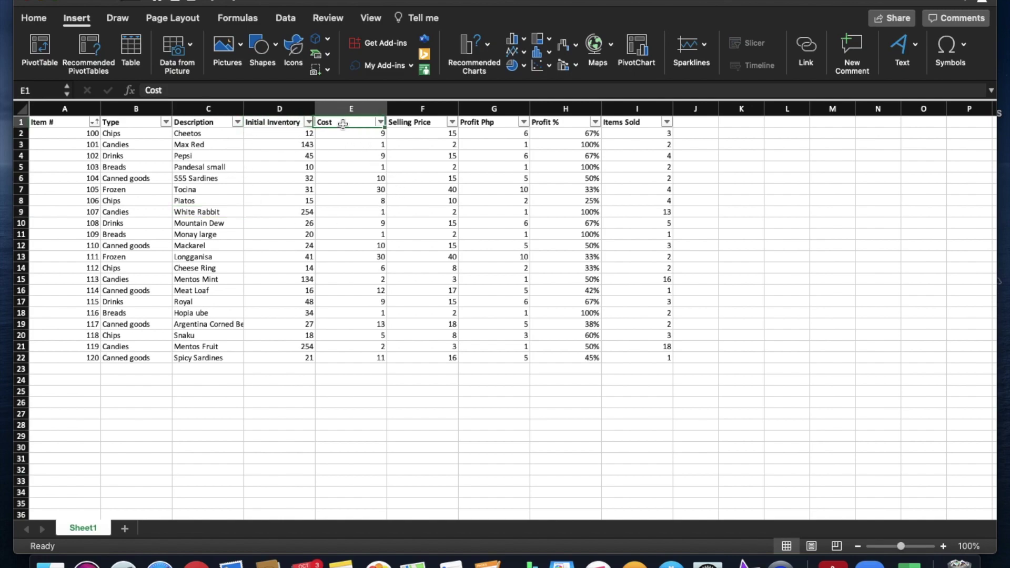
click(429, 122)
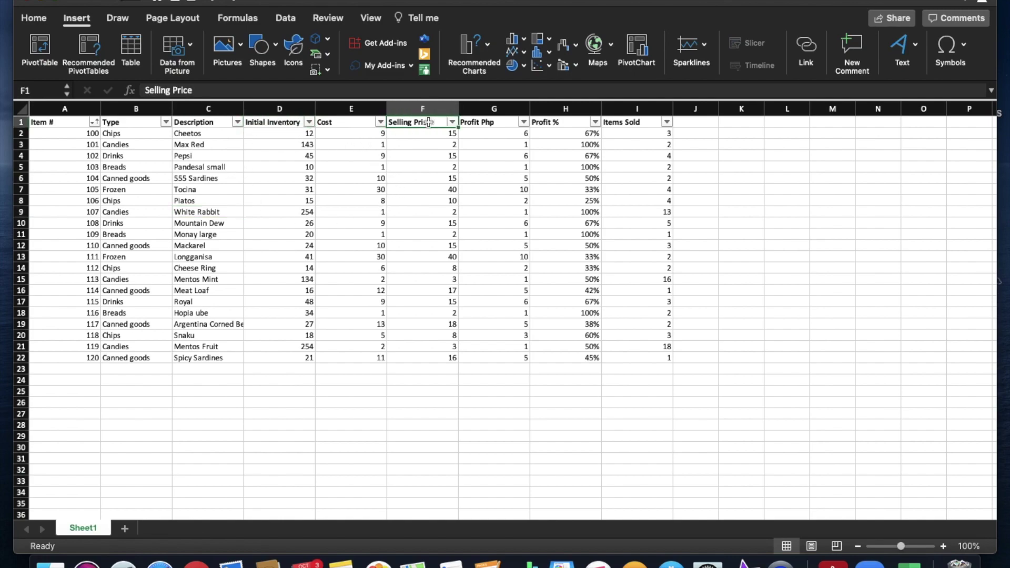
click(492, 124)
click(626, 124)
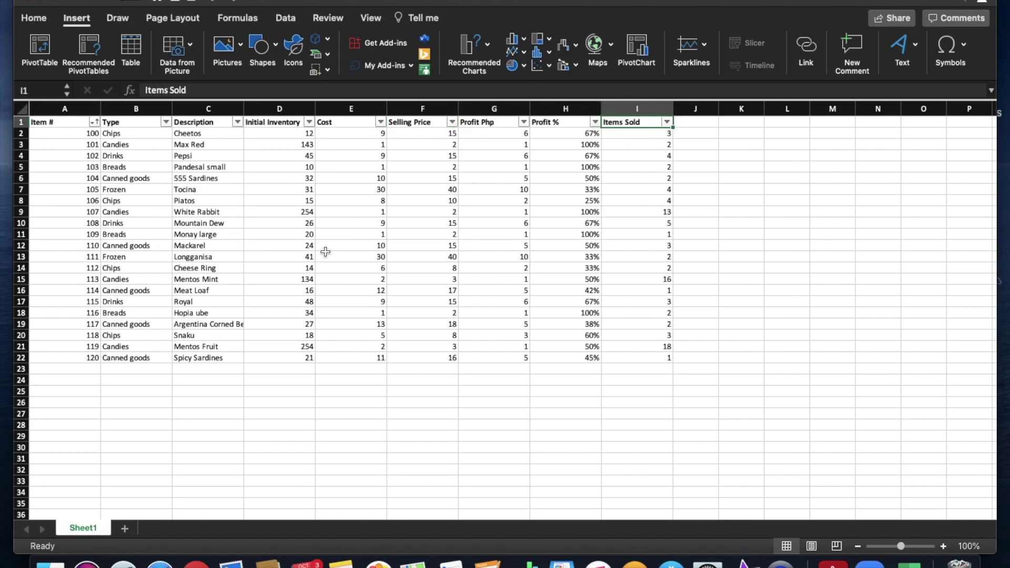
click(430, 428)
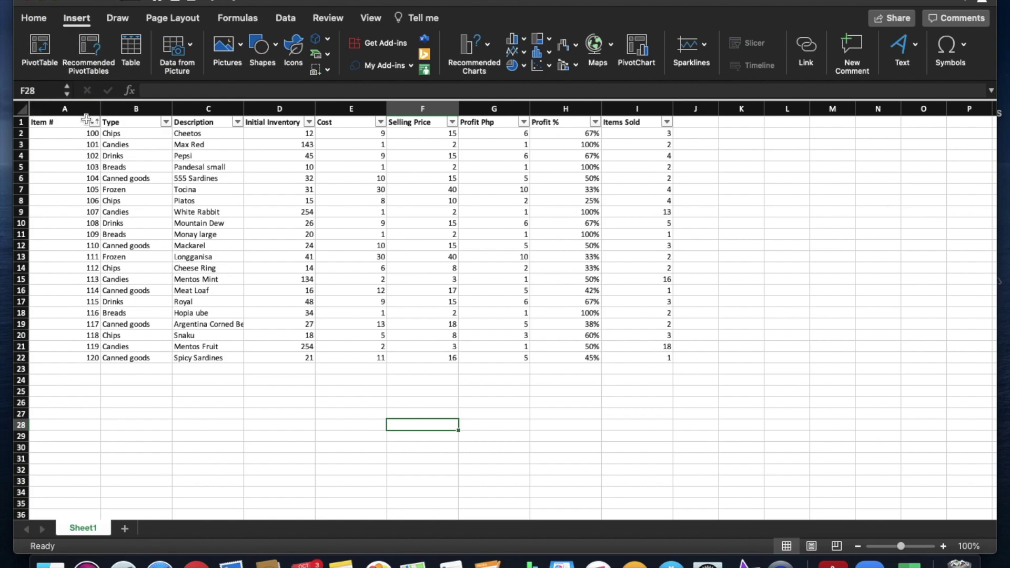
drag(66, 123, 660, 361)
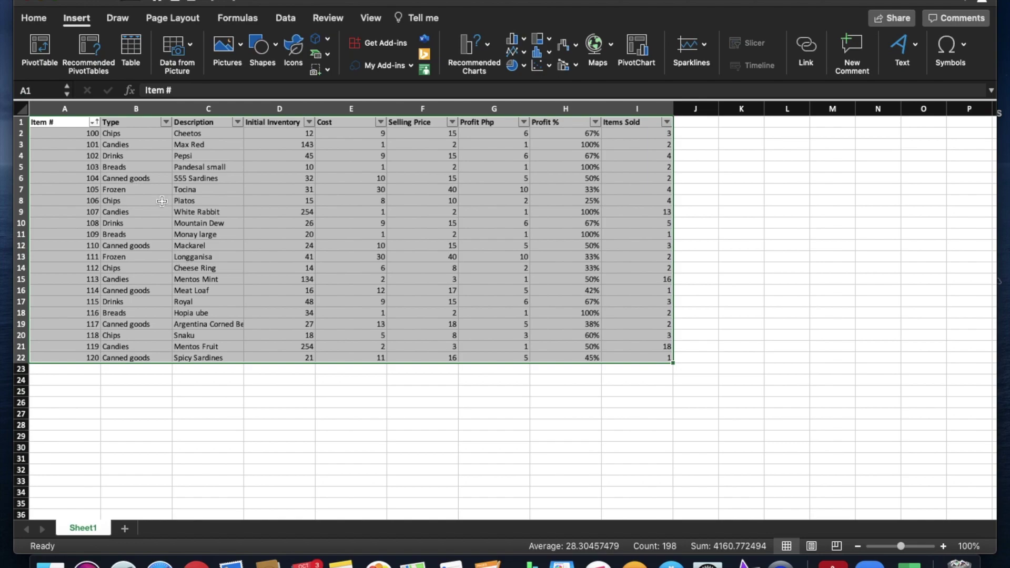
Start a PivotTable from the selected inventory range A1:I22.
click(41, 50)
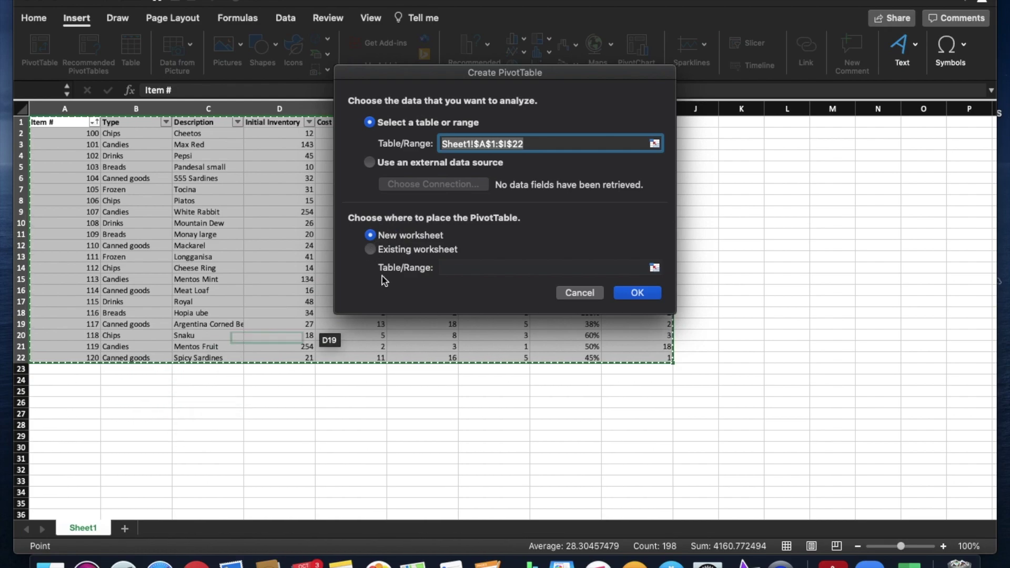
Choose Existing worksheet with destination K2 and try to create the PivotTable.
click(371, 250)
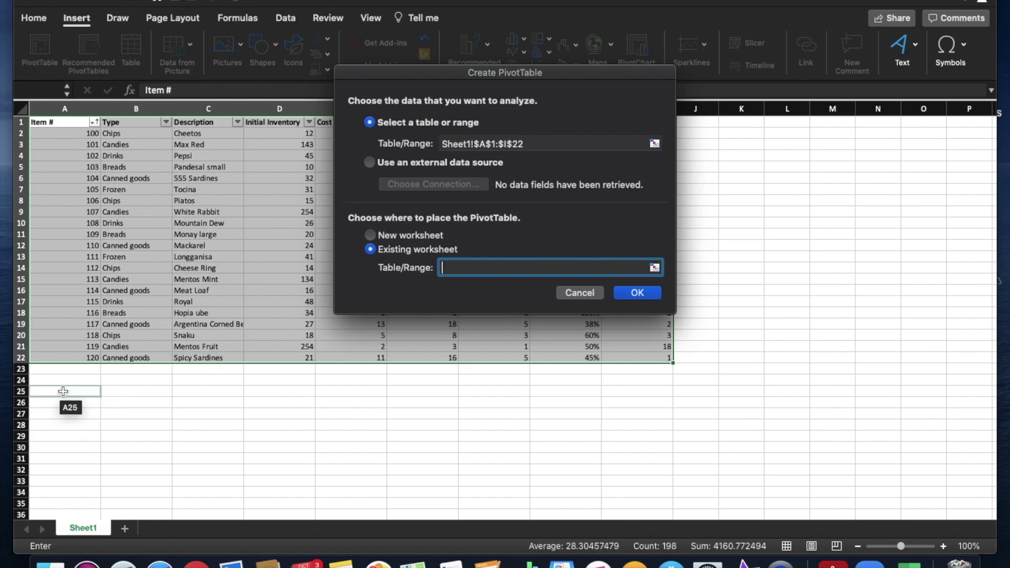
click(740, 132)
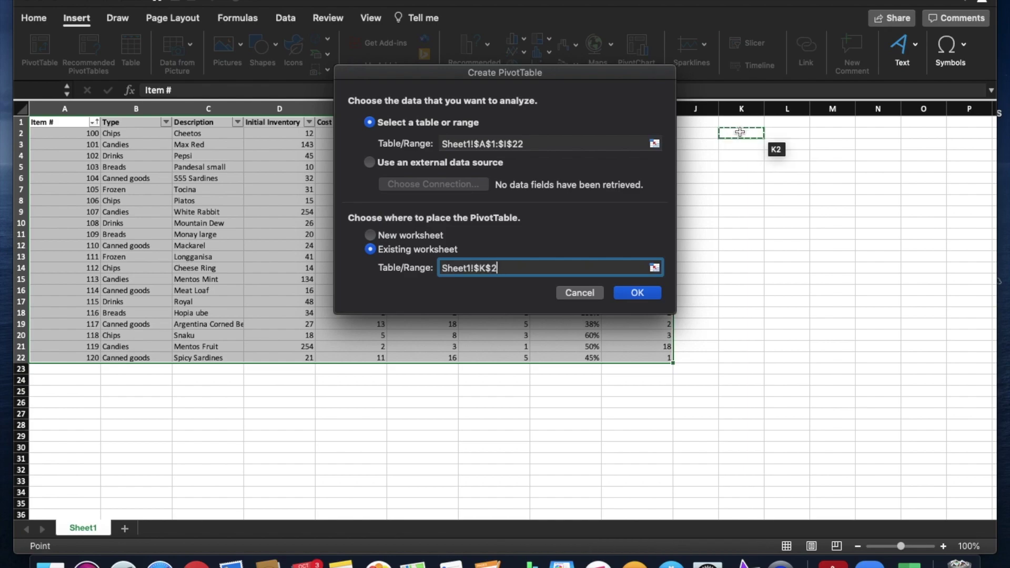
click(370, 235)
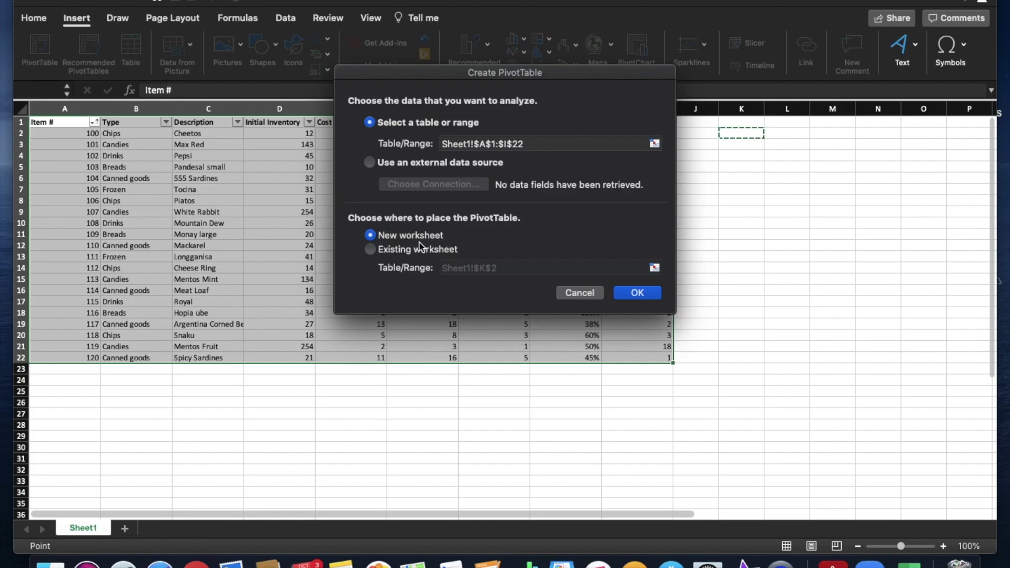
click(371, 250)
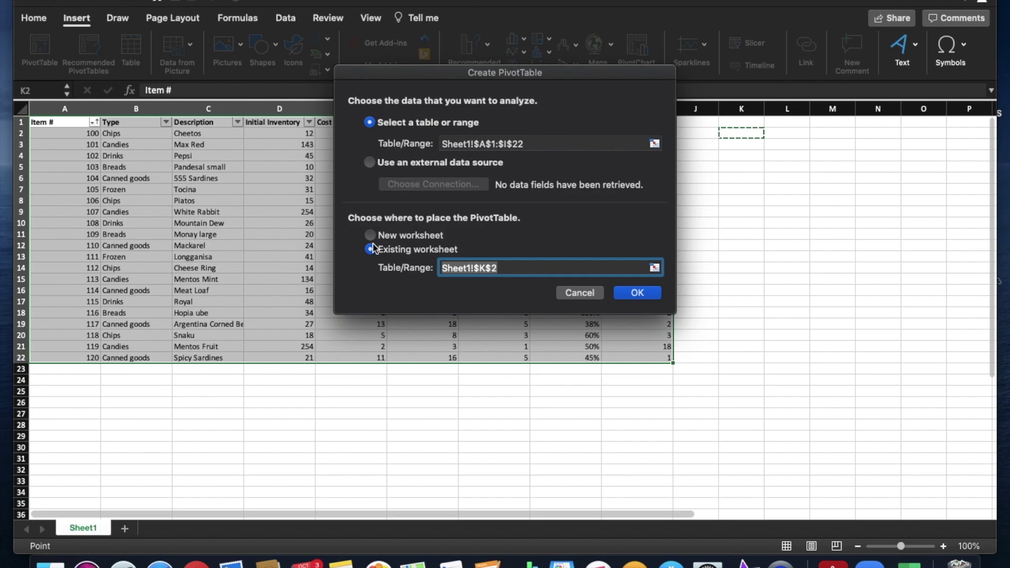
click(742, 134)
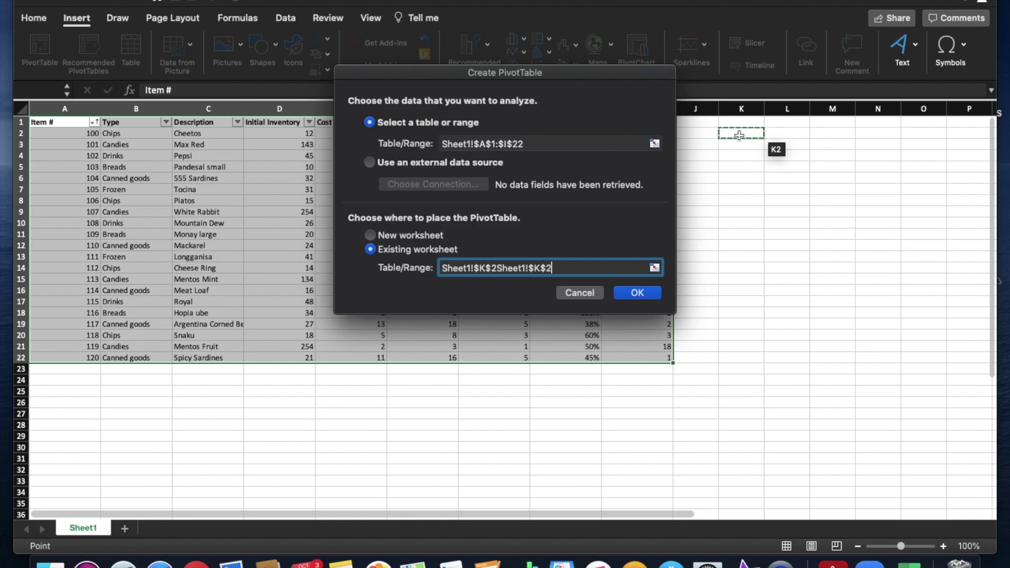
click(637, 293)
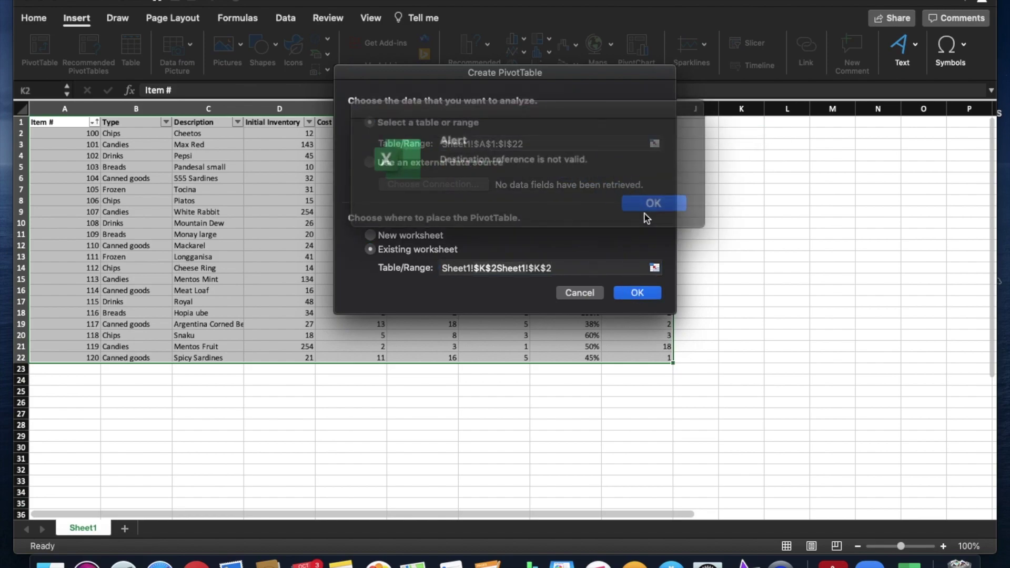
click(633, 196)
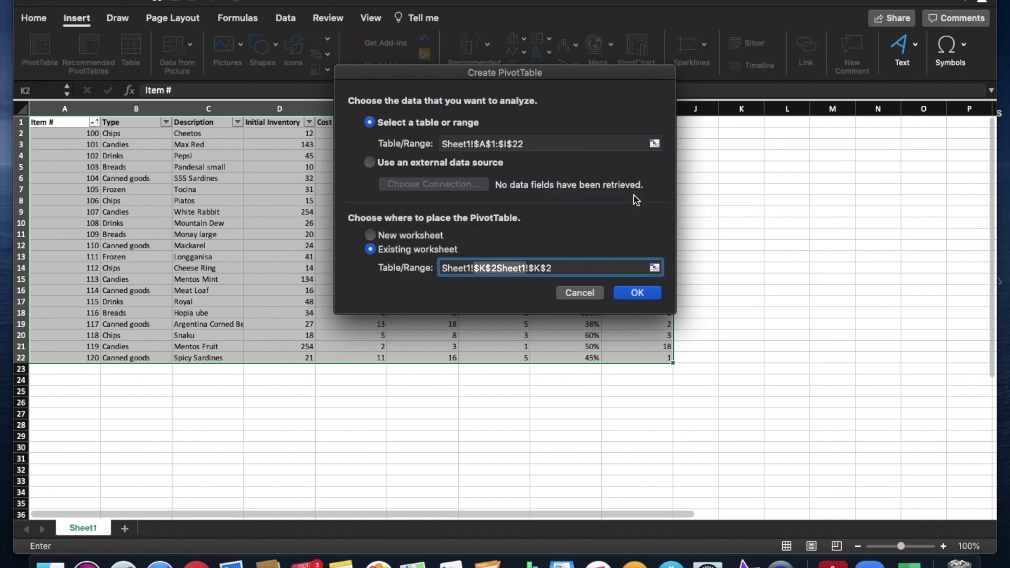
Replace the invalid destination with K2, create the PivotTable and reopen its field list.
drag(564, 268, 436, 263)
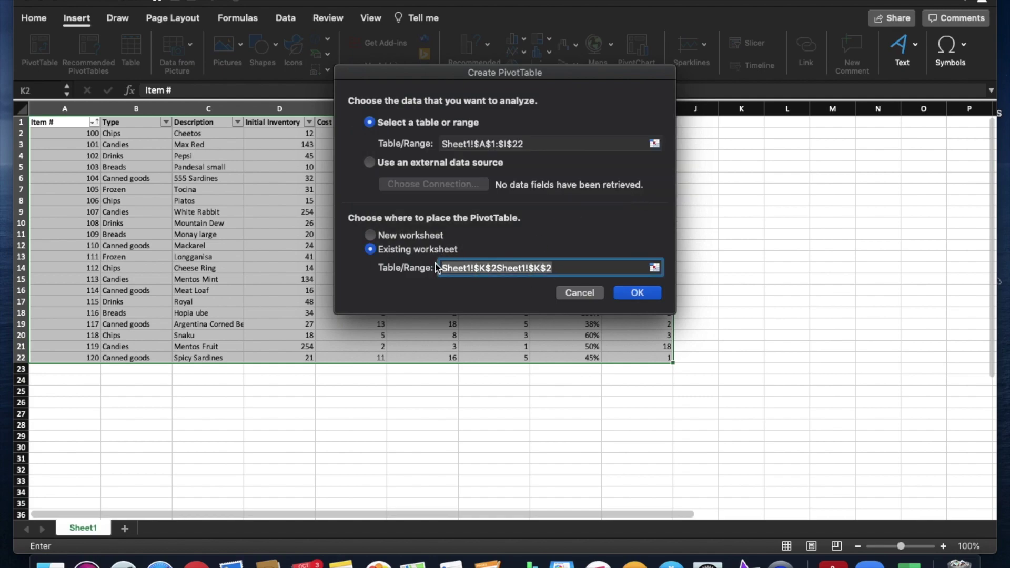
key(BackSpace)
click(655, 267)
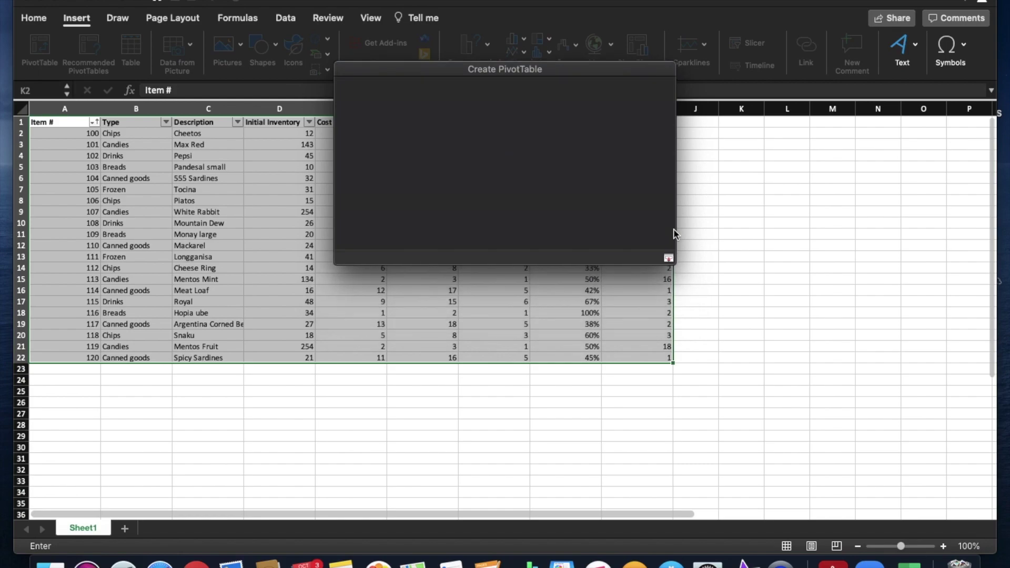
click(746, 138)
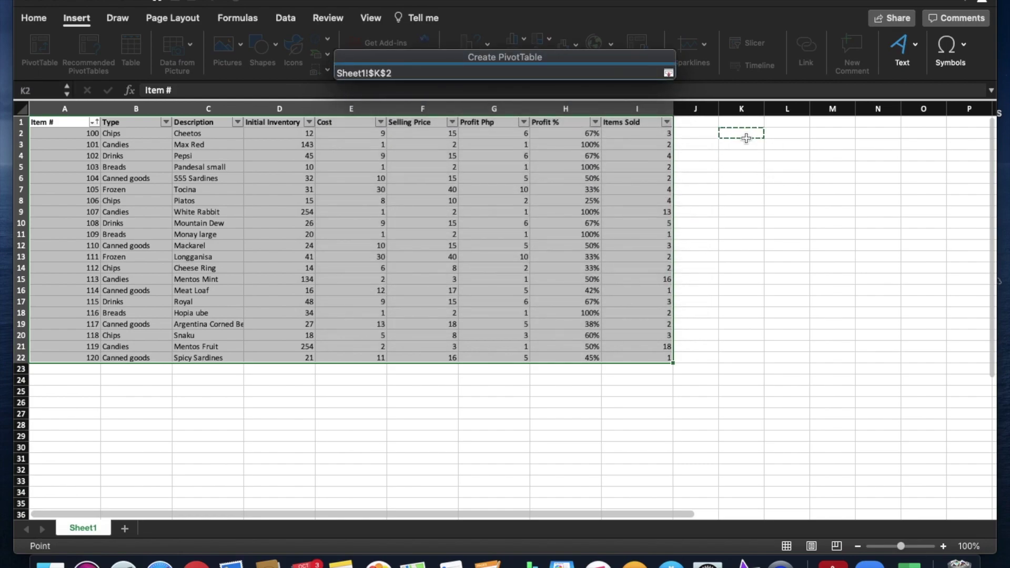
click(668, 74)
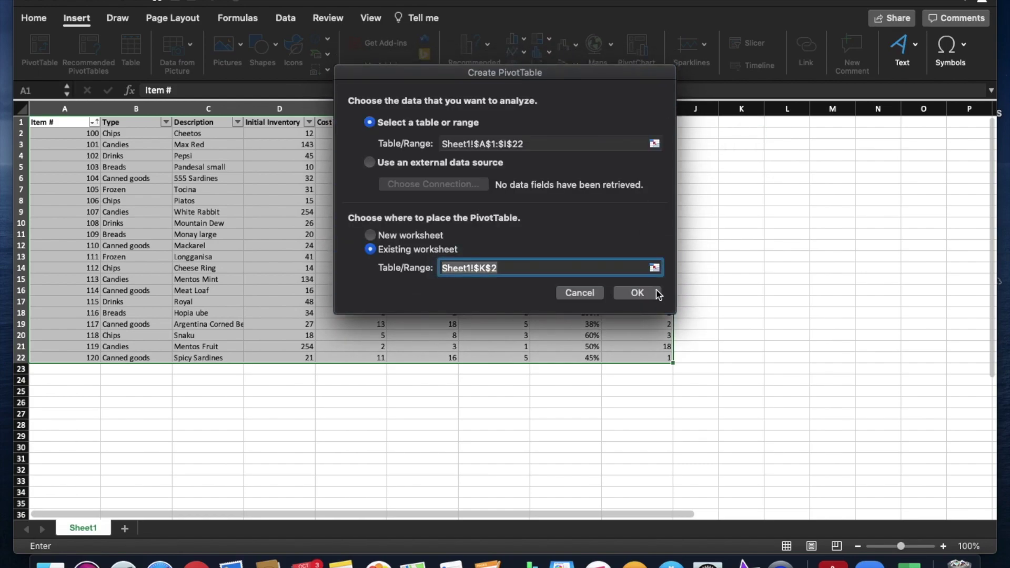
click(657, 294)
click(625, 444)
drag(405, 517, 526, 514)
click(634, 177)
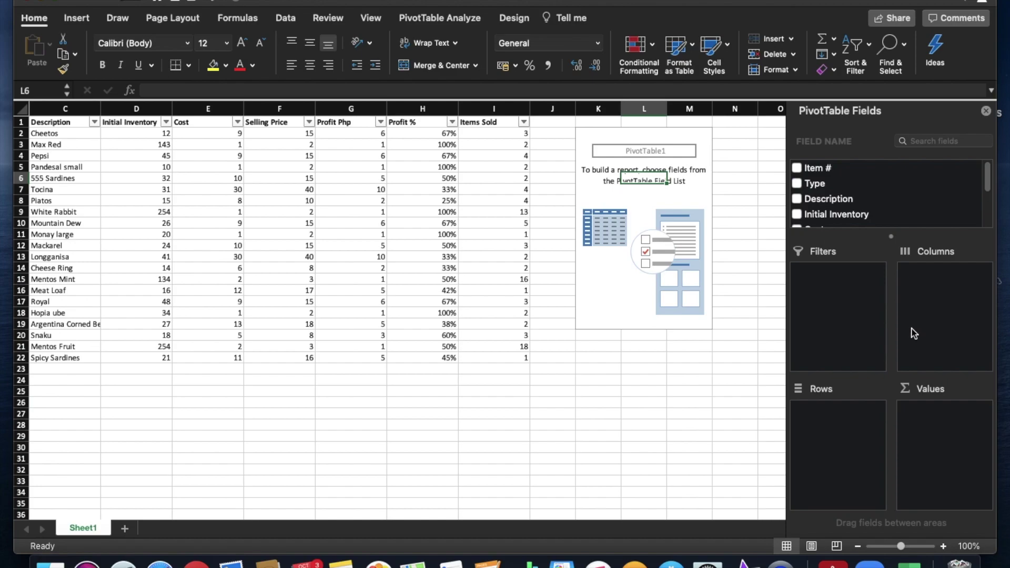
Sort the inventory rows A to Z by Type and add Type as PivotTable row labels.
click(467, 480)
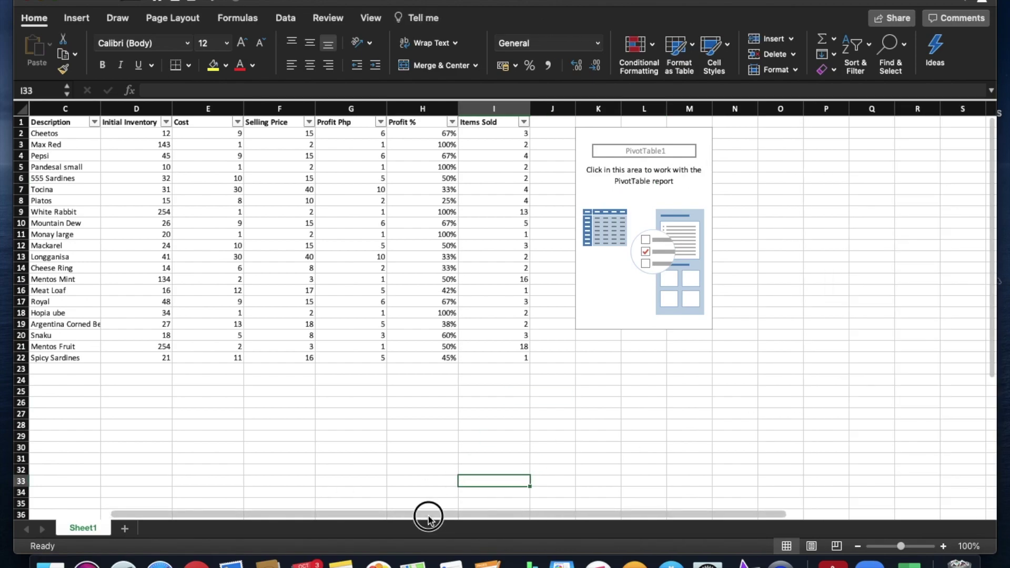
drag(428, 517, 307, 512)
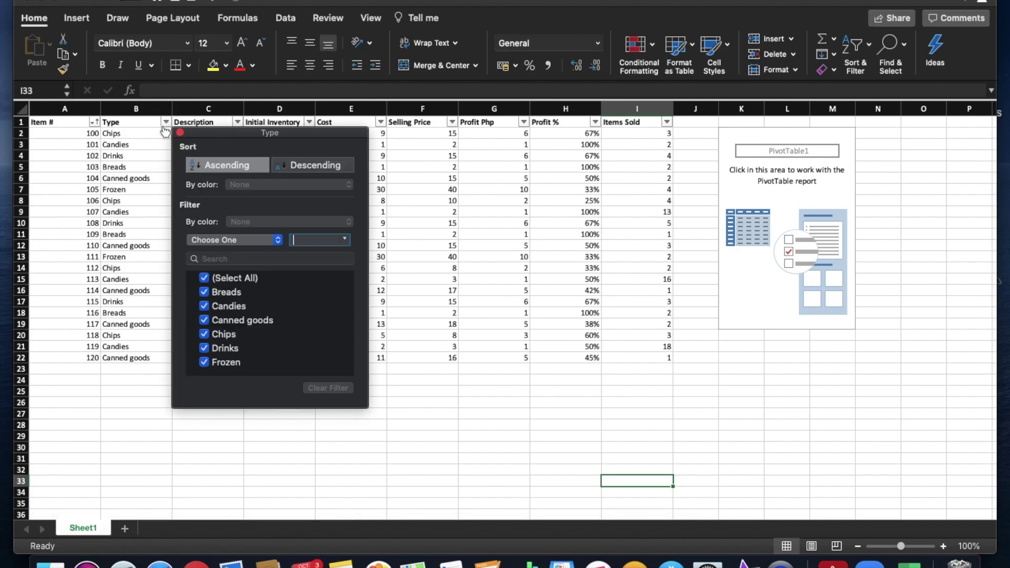
click(206, 164)
click(110, 136)
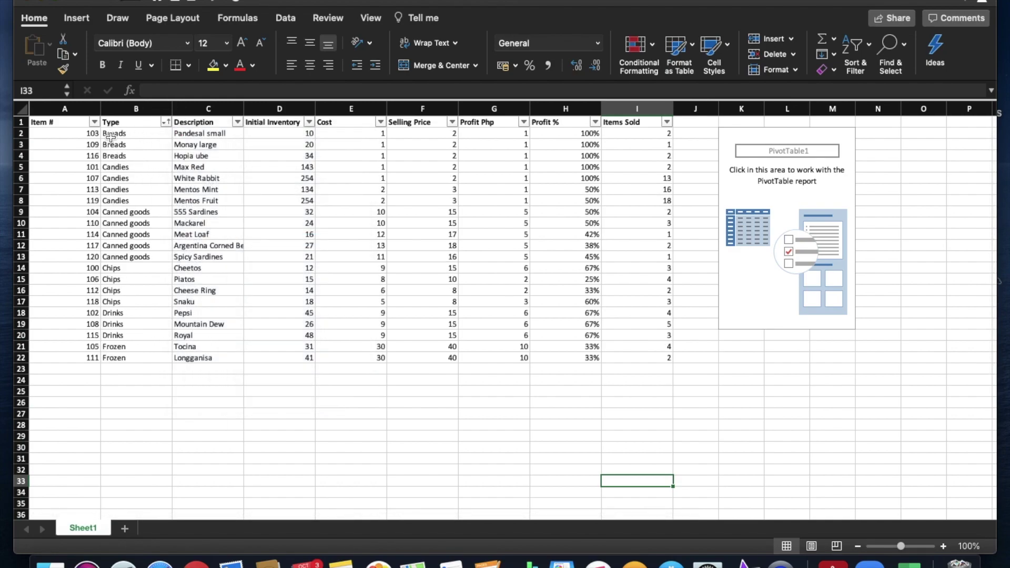
click(848, 191)
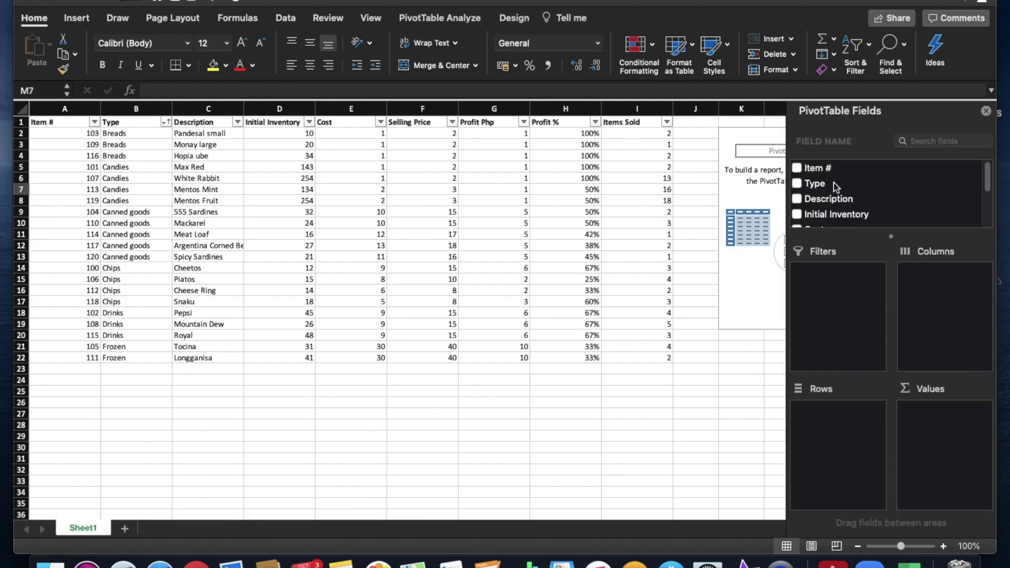
click(797, 184)
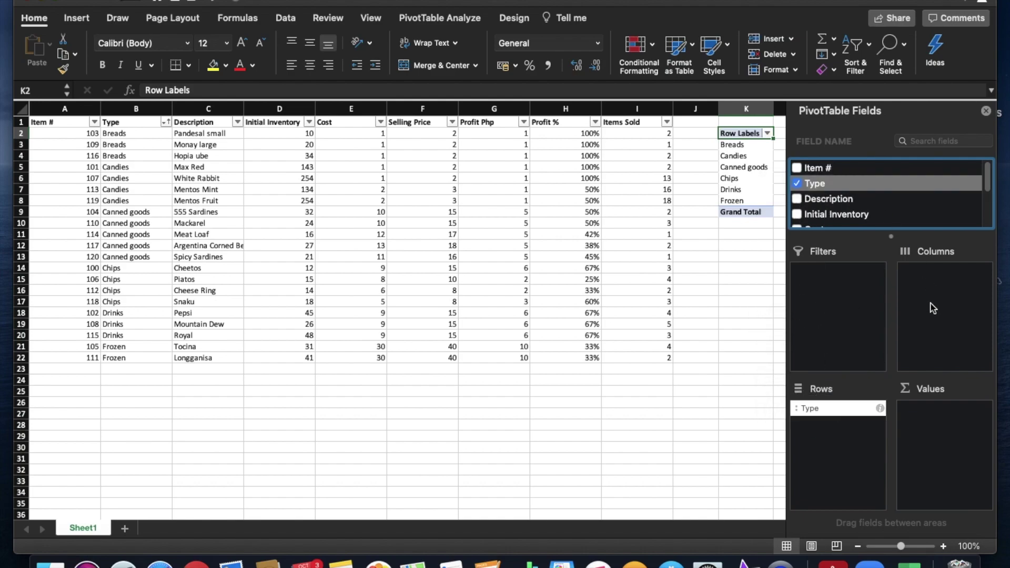
Drag Initial Inventory into the Values area to sum it per Type.
click(948, 448)
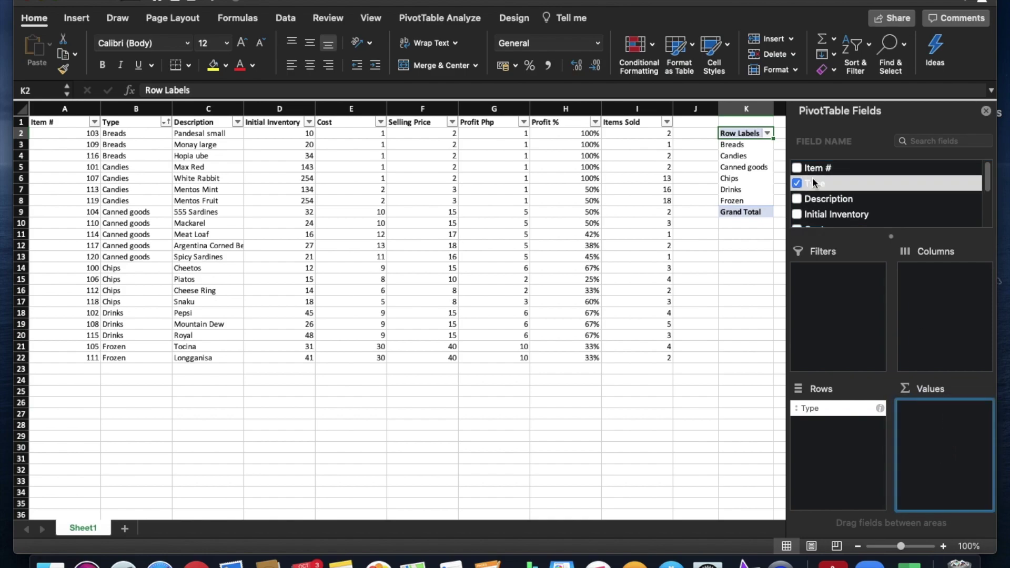
scroll(848, 190, down, 2)
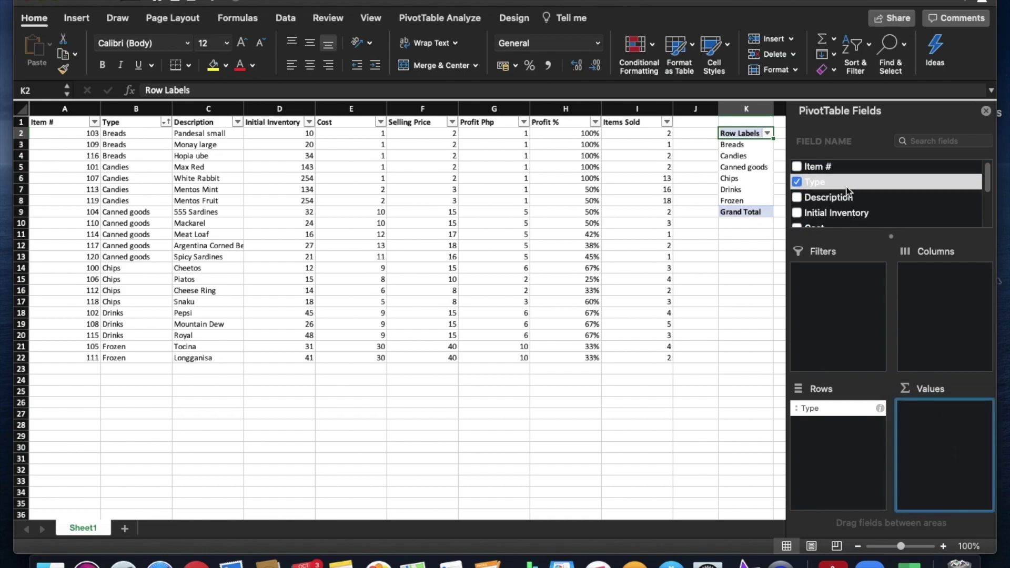
scroll(848, 191, up, 2)
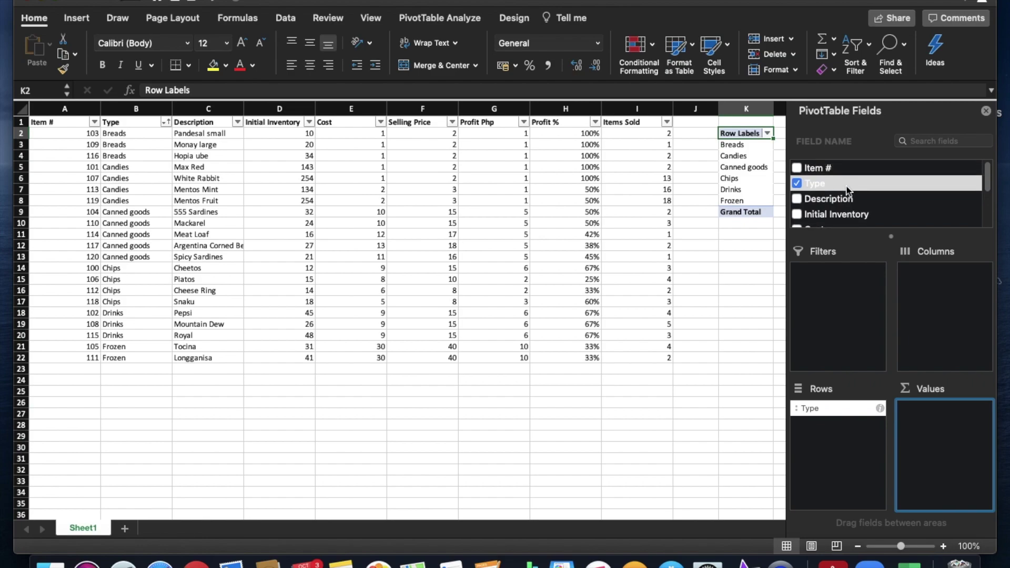
scroll(848, 199, down, 1)
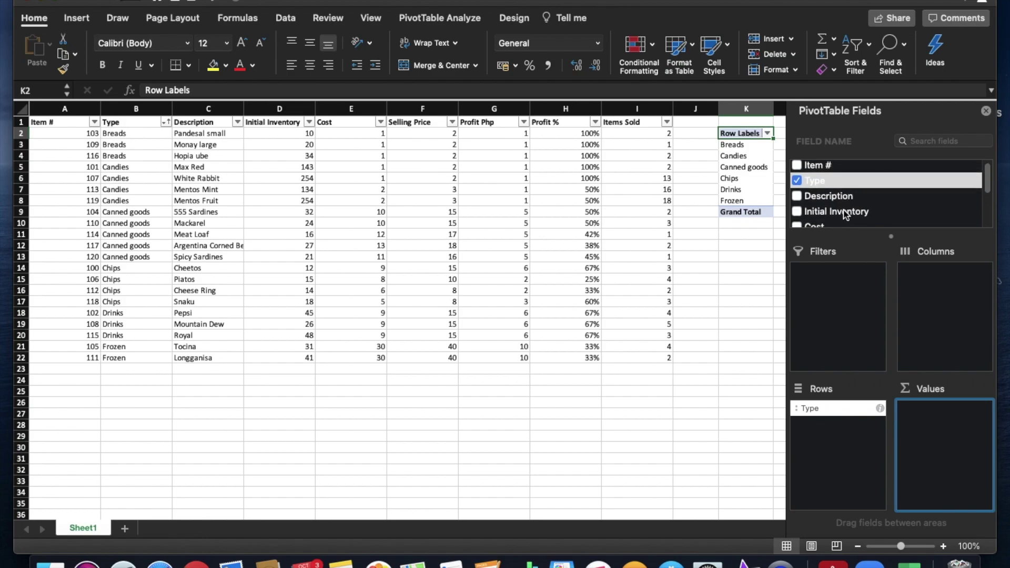
click(841, 216)
drag(842, 217, 946, 424)
Check the six Type labels and their inventory sums, then uncheck Type and Initial Inventory.
click(639, 469)
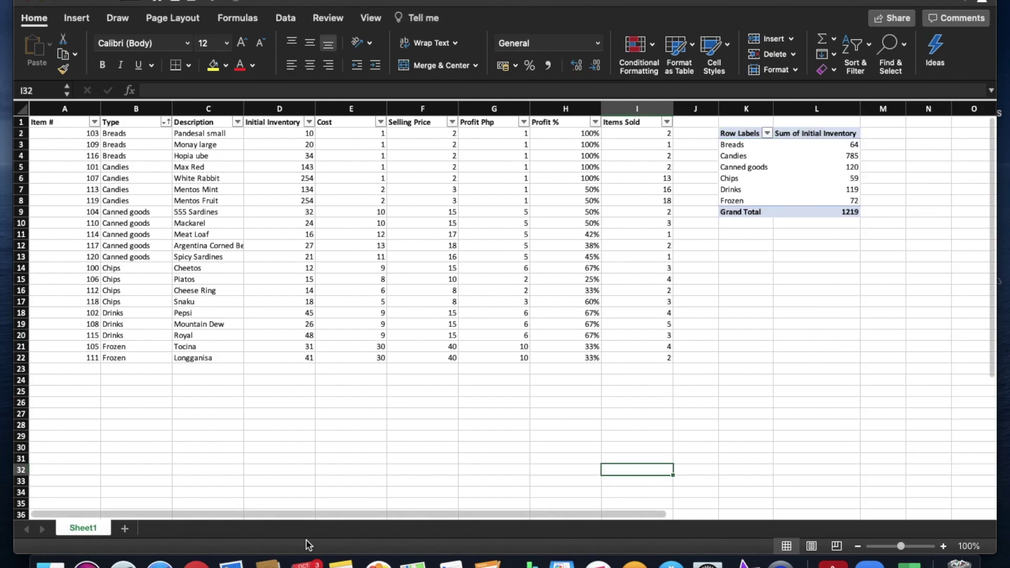
drag(455, 518, 649, 518)
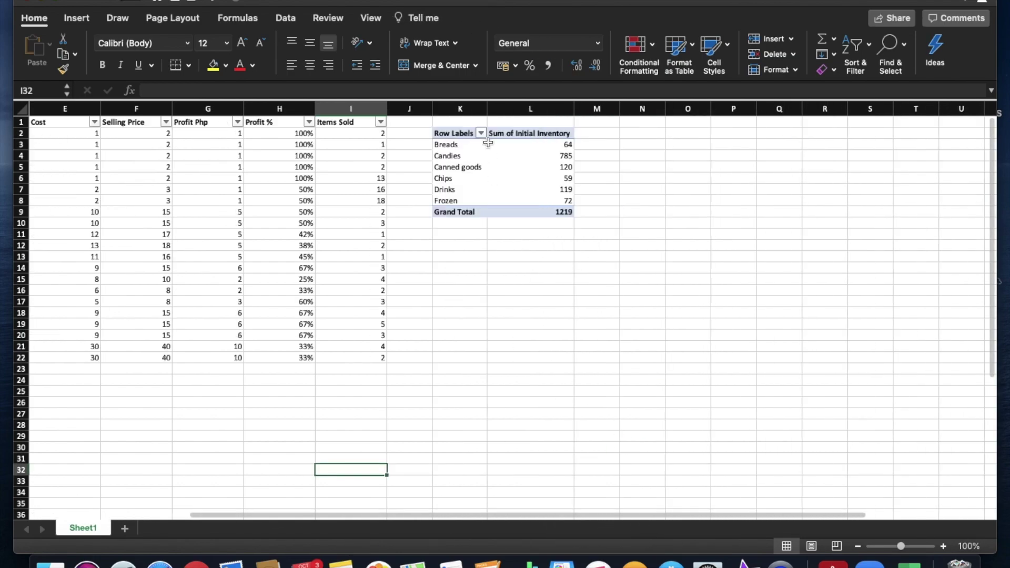
click(497, 166)
click(455, 144)
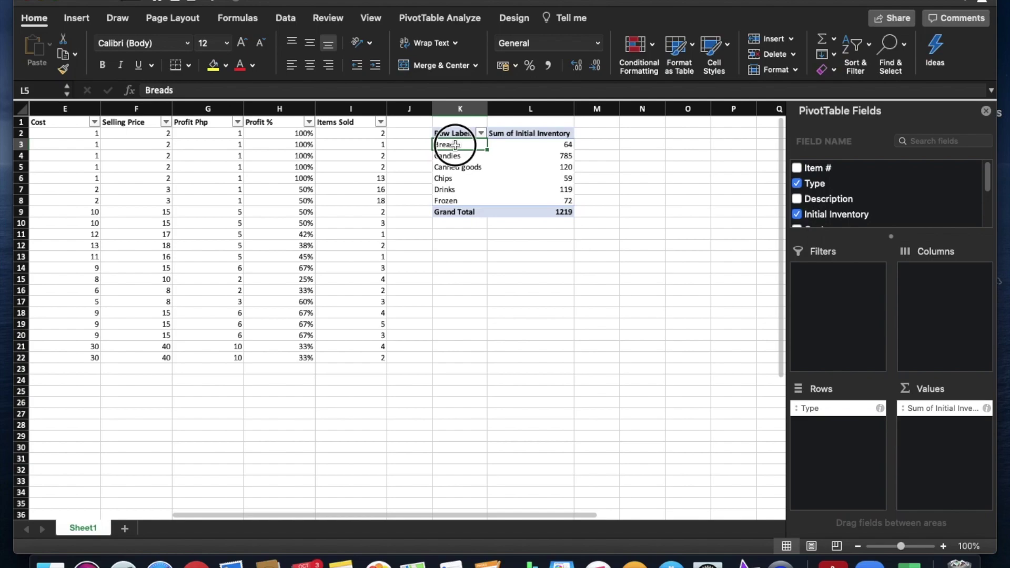
drag(455, 144, 456, 201)
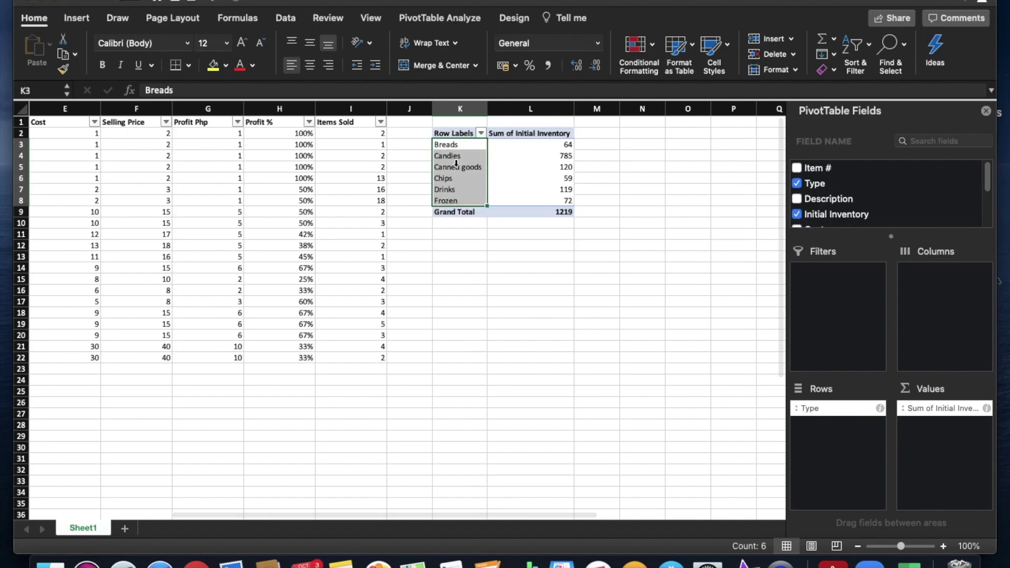
drag(542, 144, 543, 201)
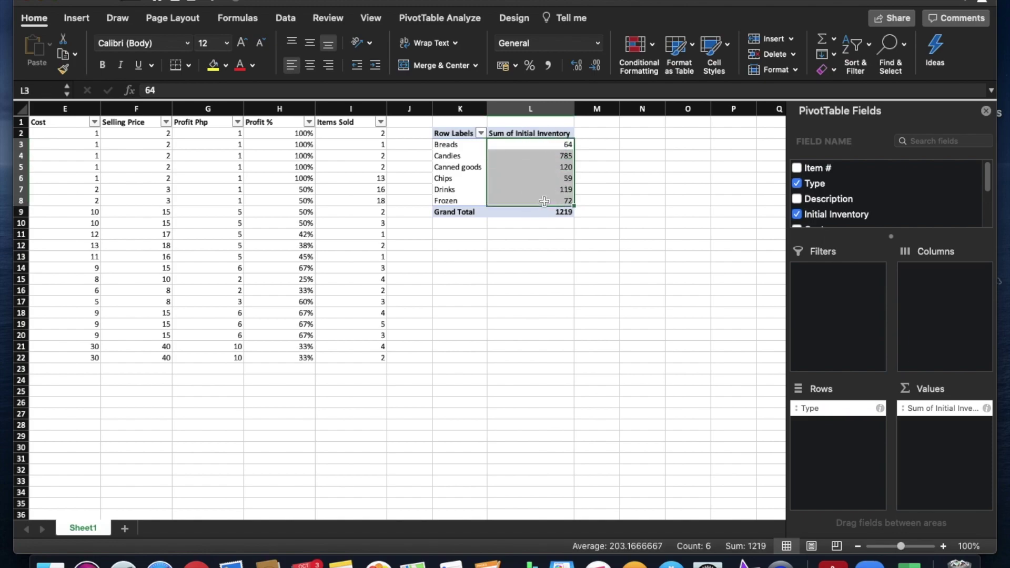
click(455, 147)
drag(455, 148, 456, 156)
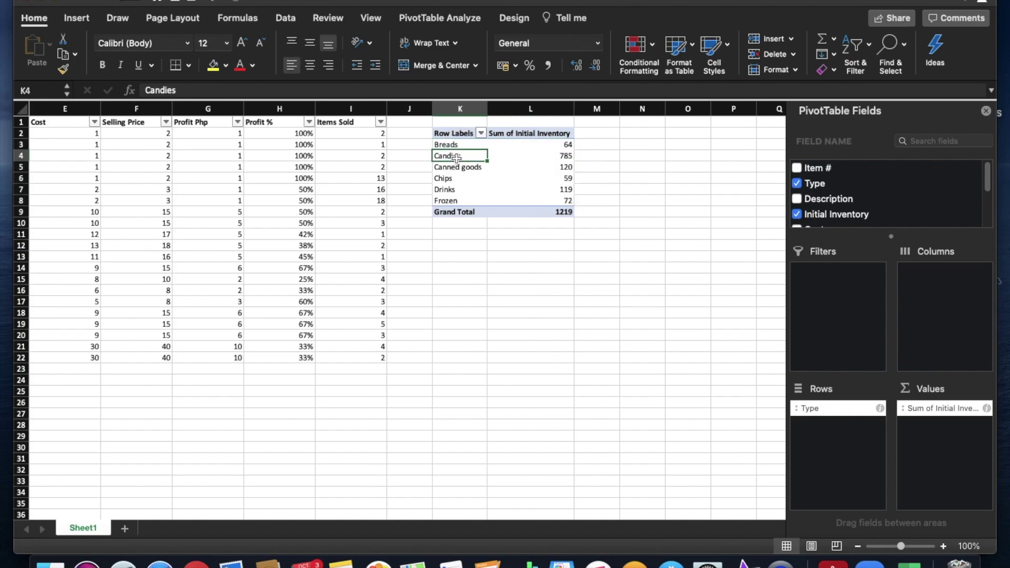
scroll(853, 200, down, 1)
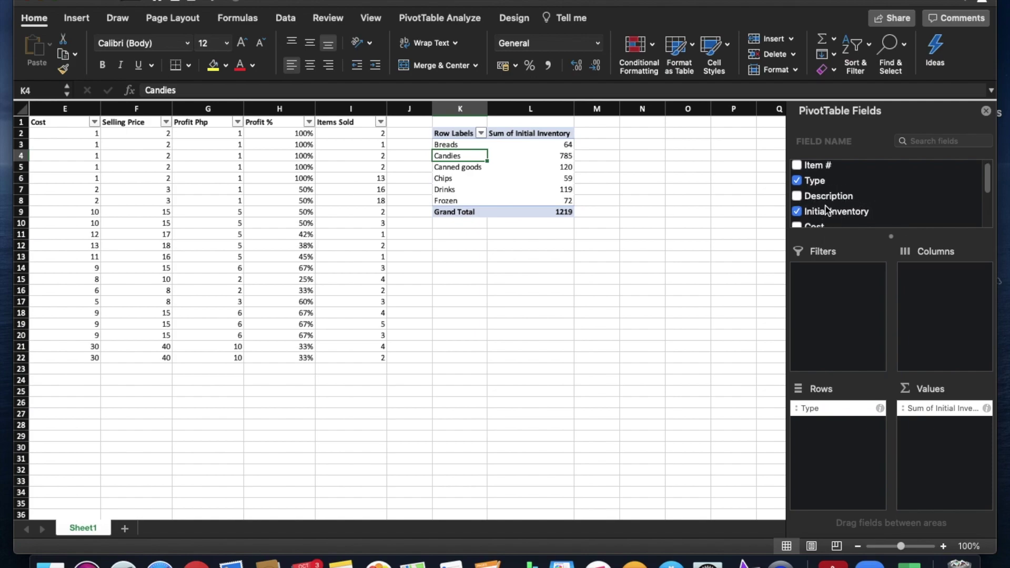
click(797, 180)
click(797, 211)
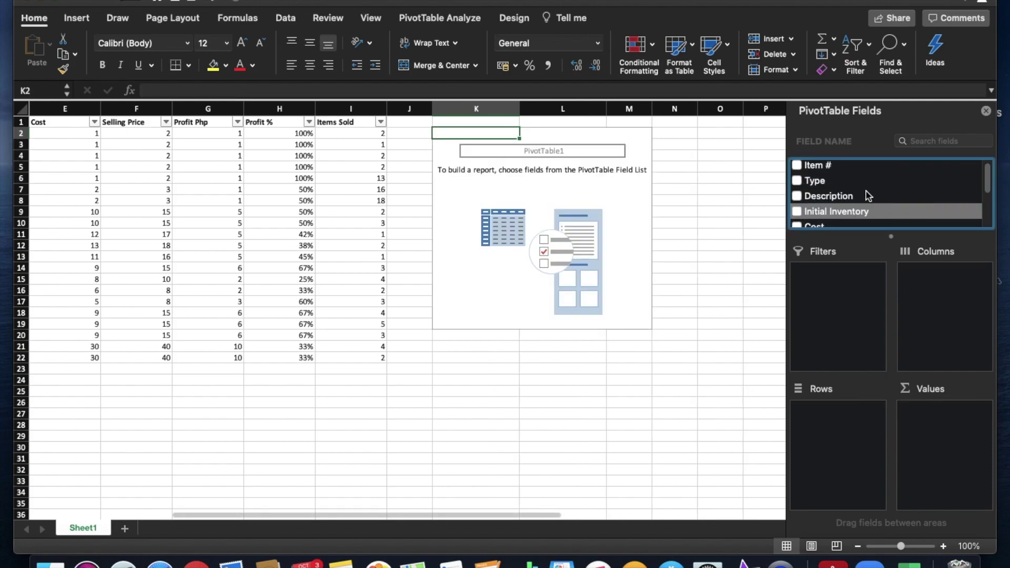
Place Profit % as PivotTable rows and item descriptions as columns.
scroll(875, 194, down, 3)
drag(820, 207, 837, 426)
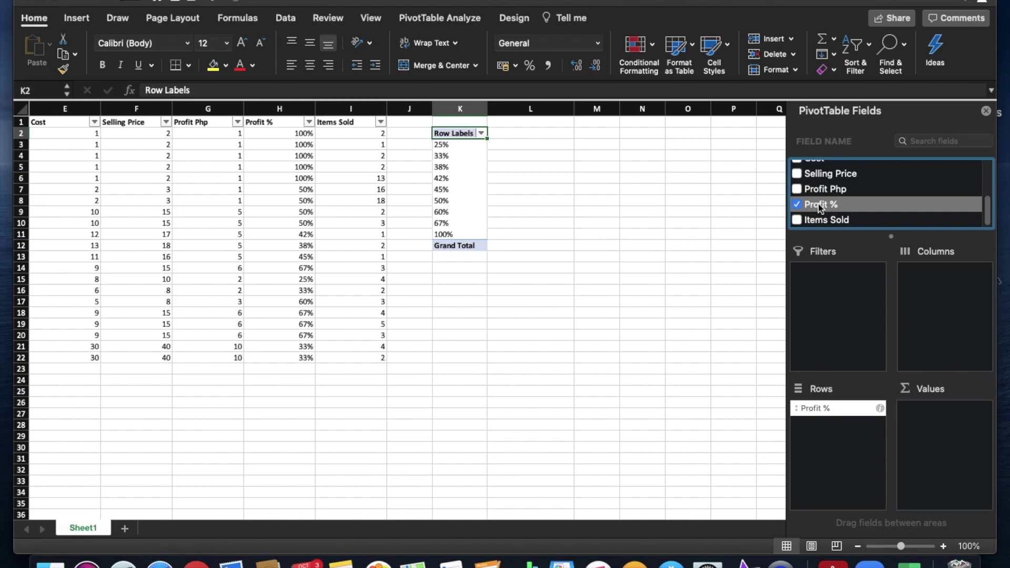
scroll(831, 192, up, 5)
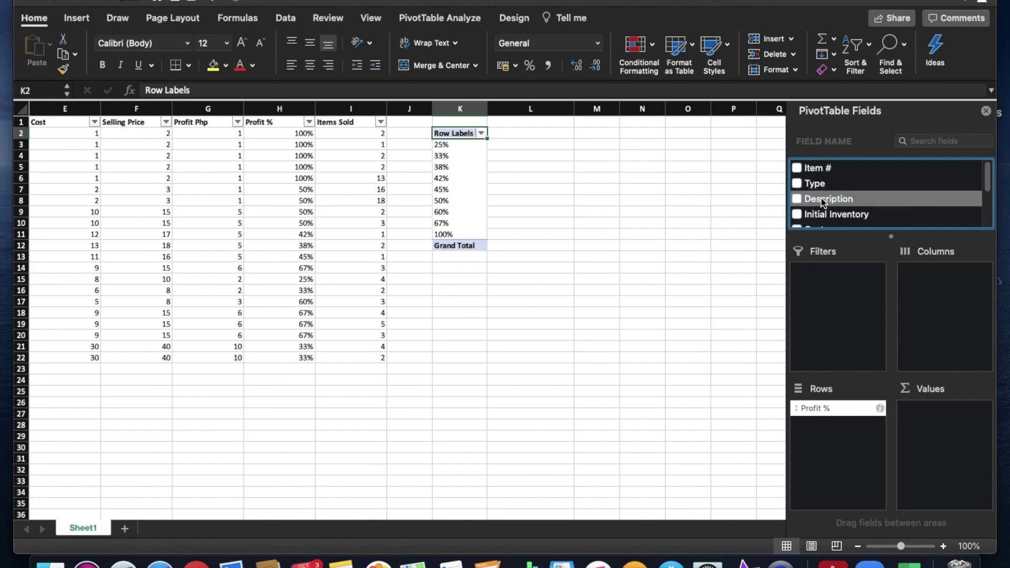
drag(833, 205, 937, 287)
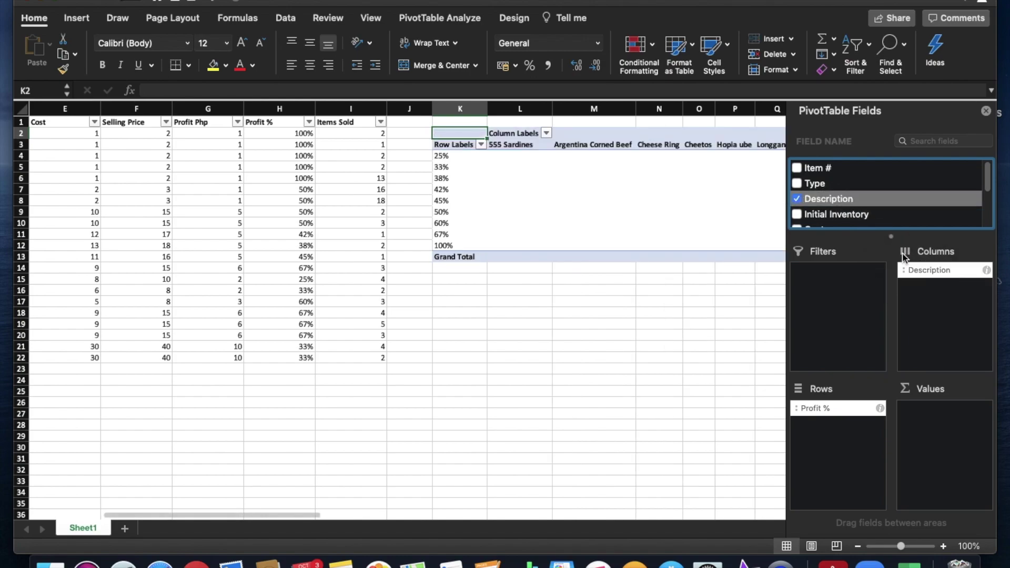
Add Profit % to Values so the pivot fills with Sum of Profit %.
click(660, 298)
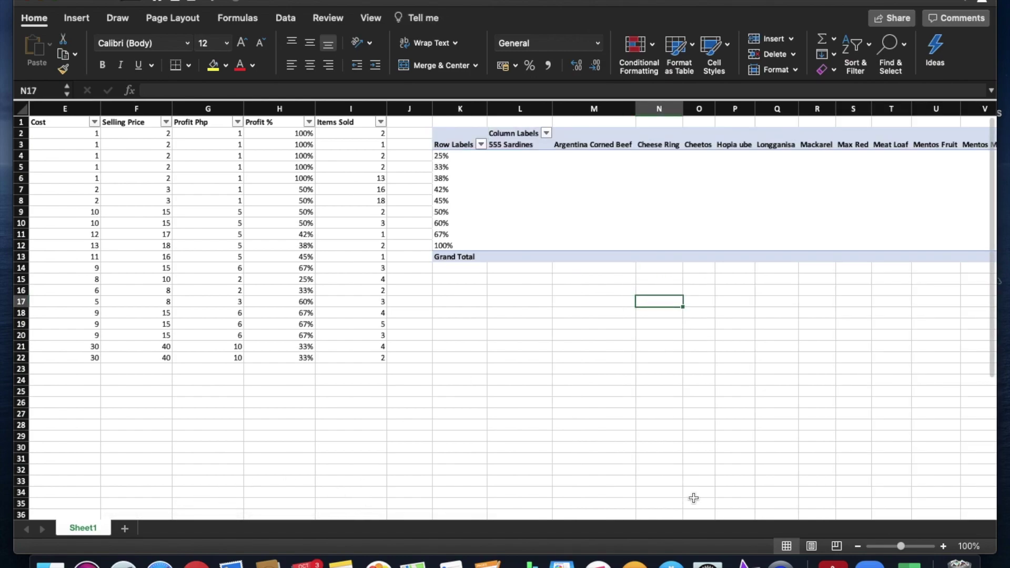
click(695, 493)
drag(502, 515, 541, 517)
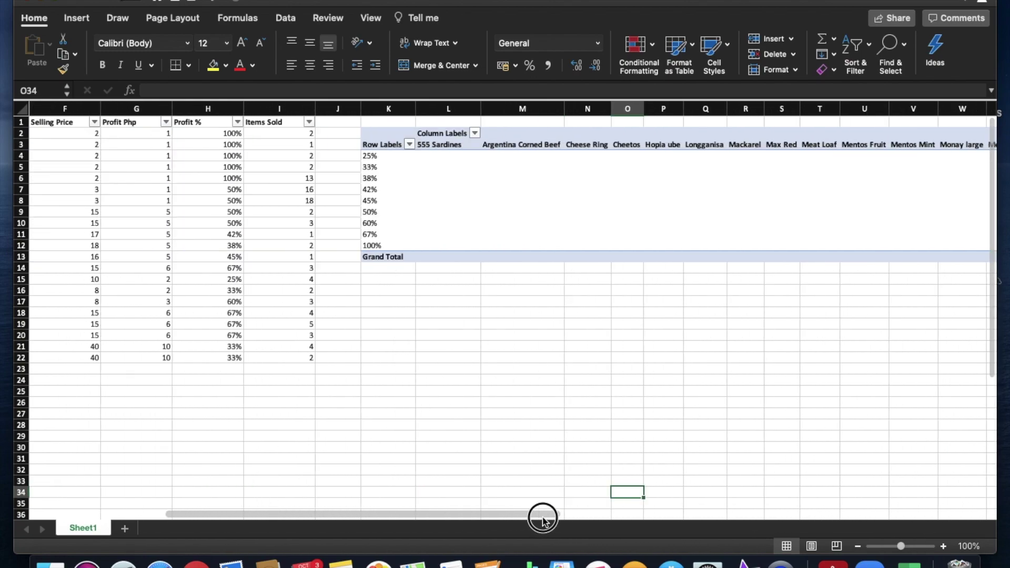
click(600, 178)
click(824, 198)
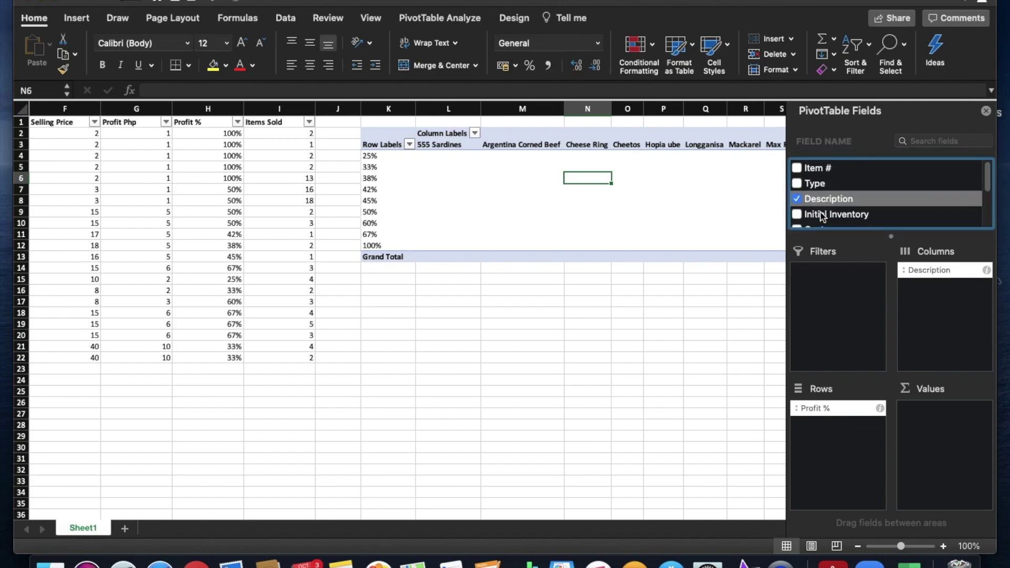
scroll(841, 188, down, 5)
drag(827, 219, 942, 419)
click(521, 385)
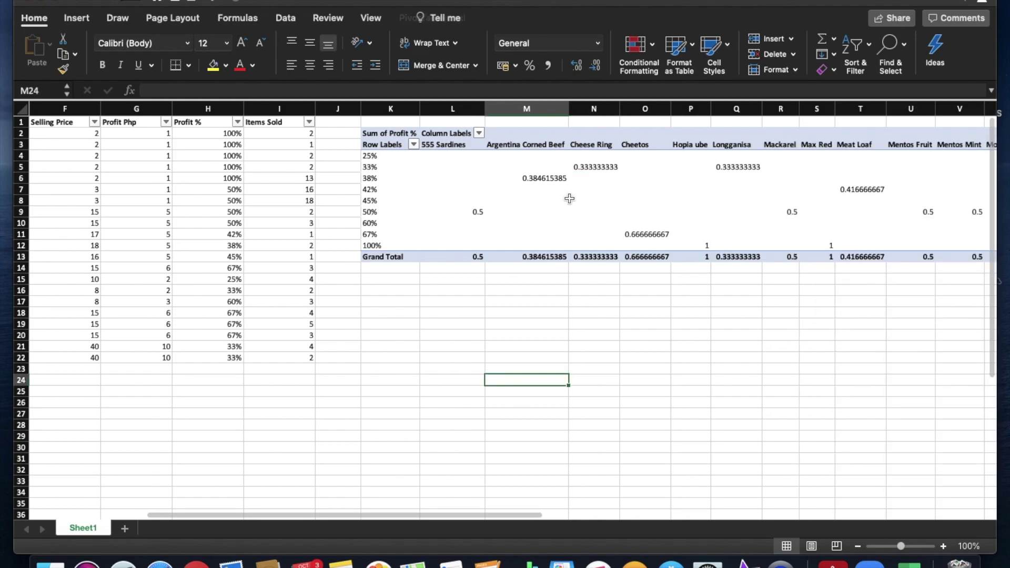
Select the entire Profit % PivotTable from its Sum of Profit % header and delete it.
click(545, 177)
click(600, 167)
click(645, 200)
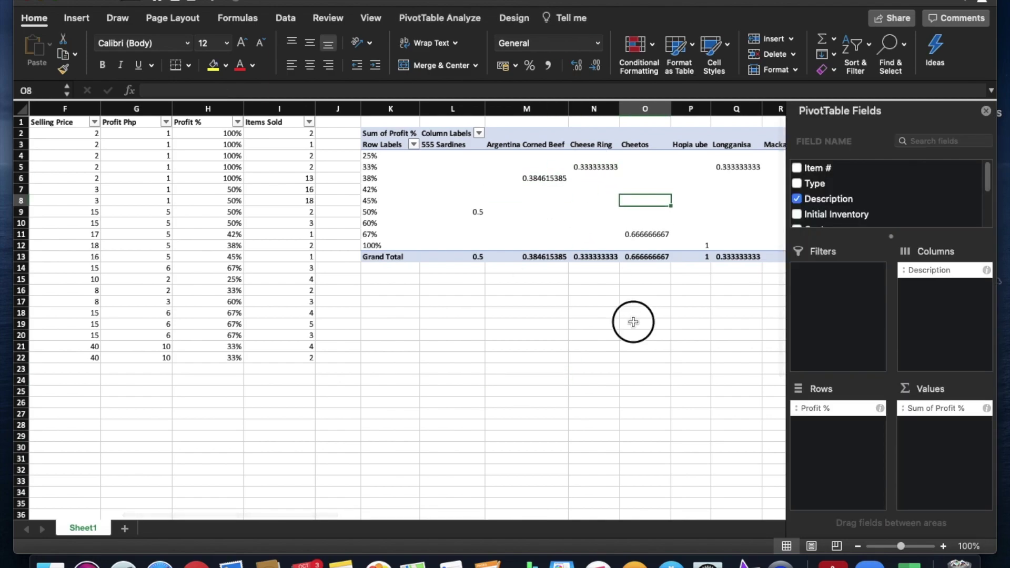
click(638, 321)
drag(266, 513, 209, 504)
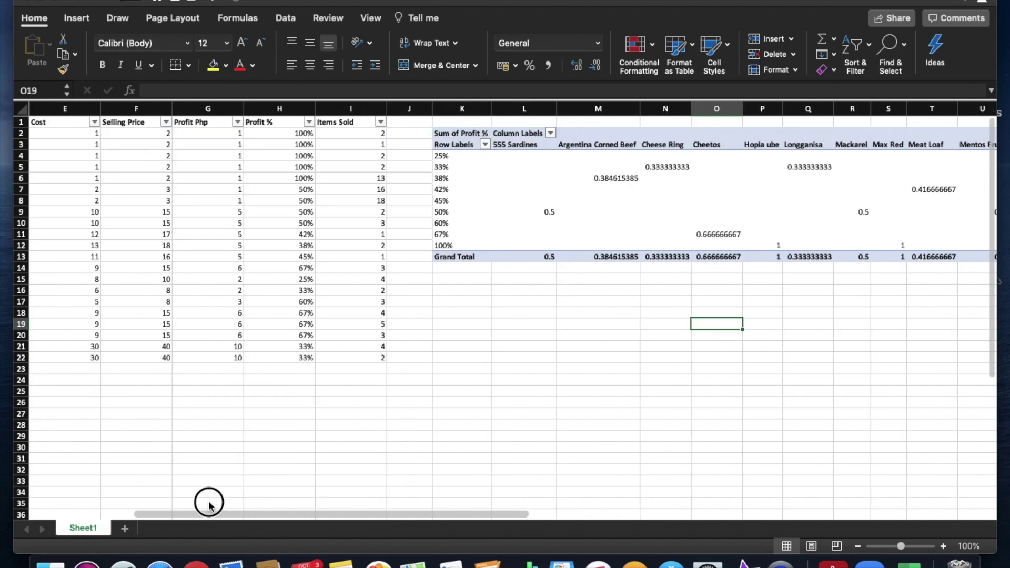
click(470, 184)
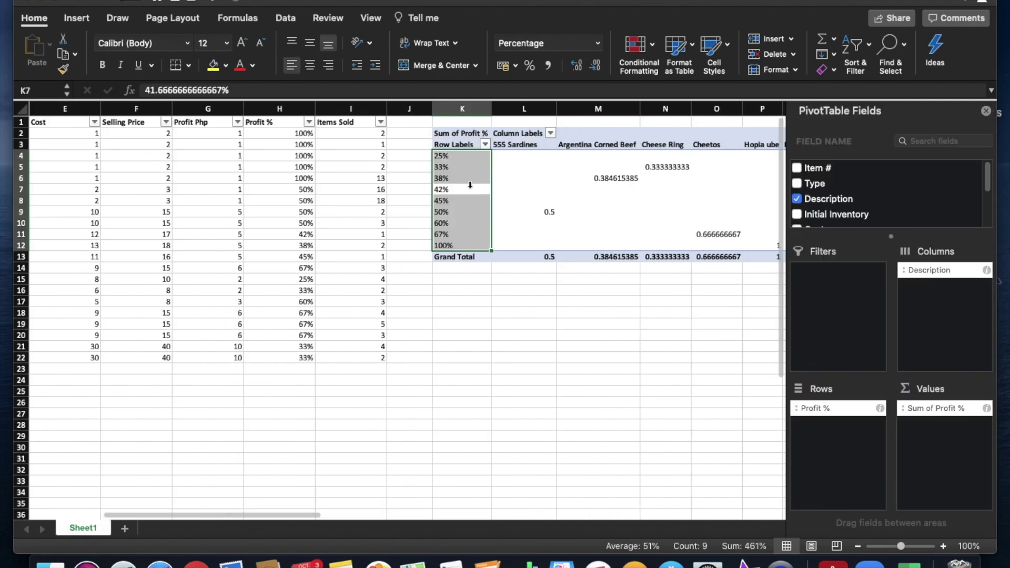
click(449, 135)
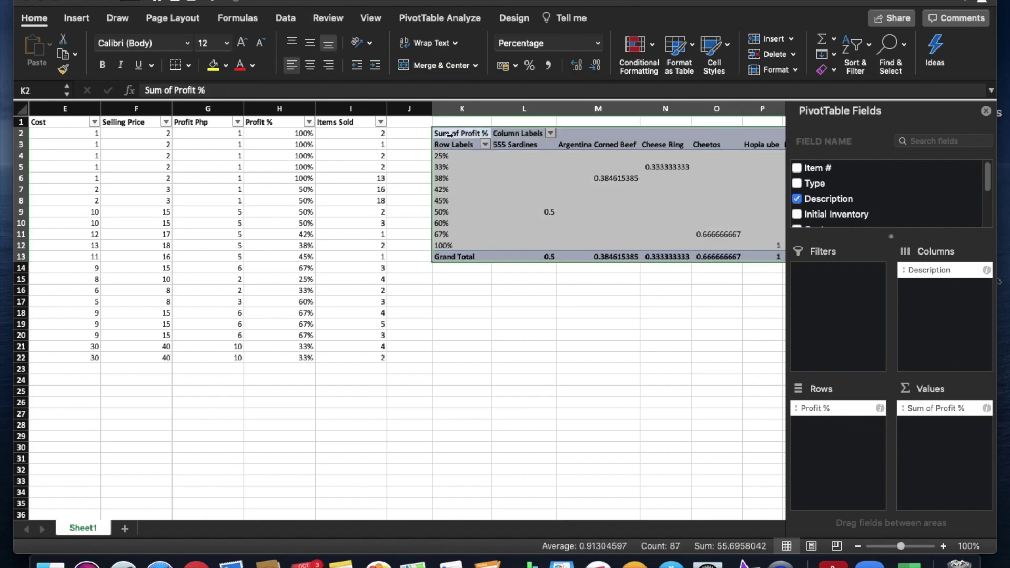
key(super+a)
key(Delete)
click(524, 336)
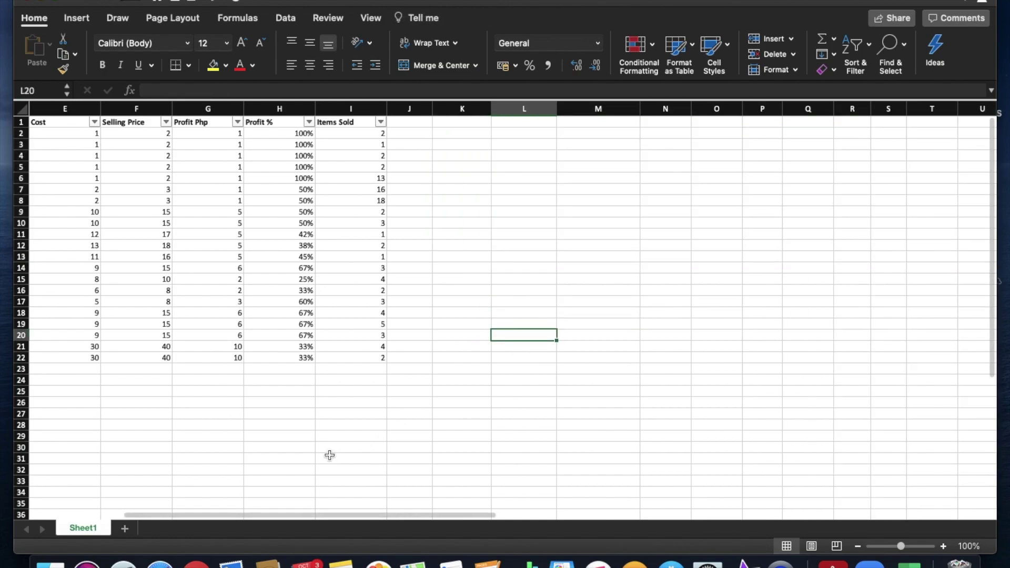
Scroll back to column A, select the range A1:I22 and show the Insert ribbon.
drag(331, 515, 203, 517)
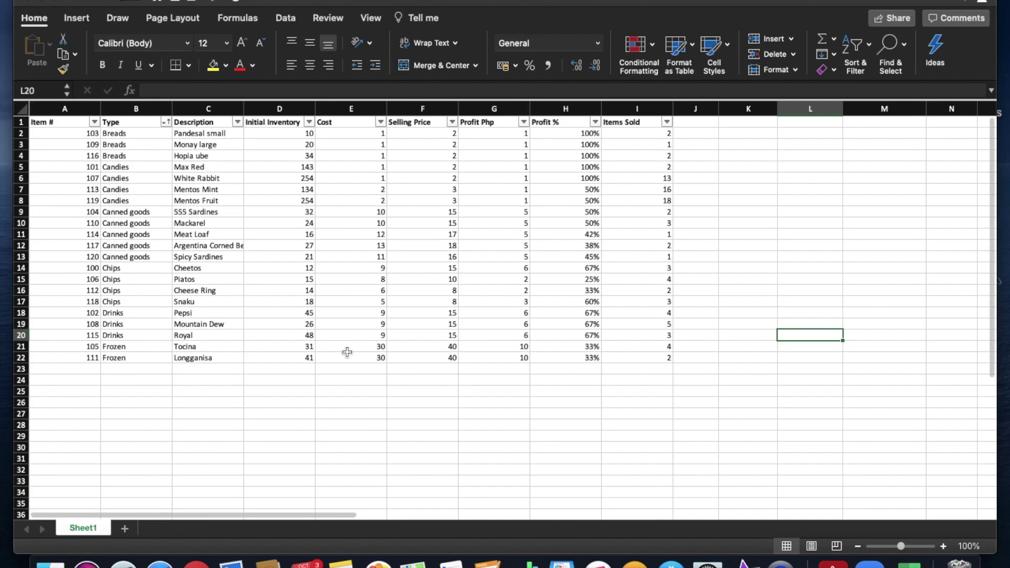
click(311, 402)
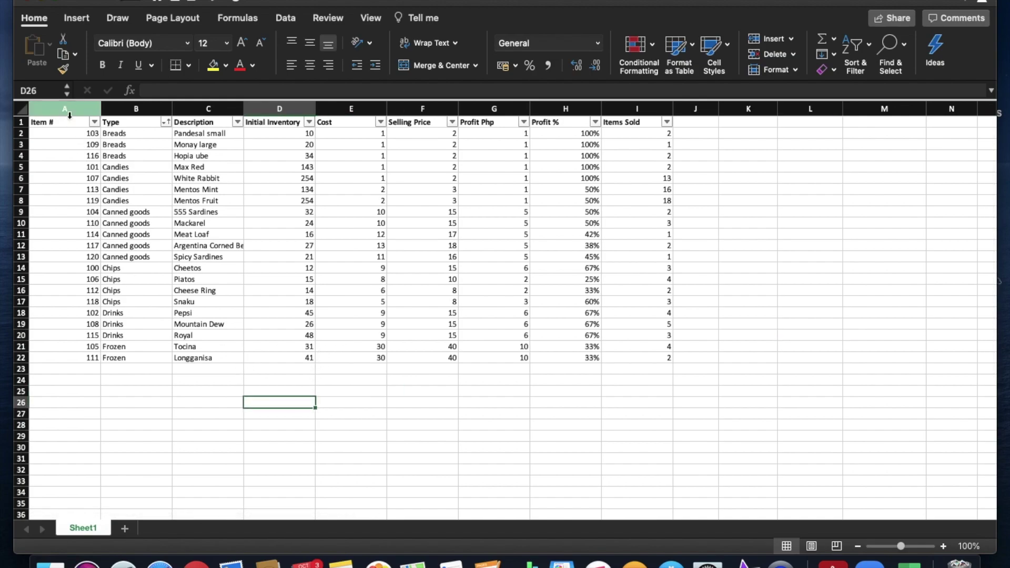
drag(68, 119, 654, 350)
click(88, 20)
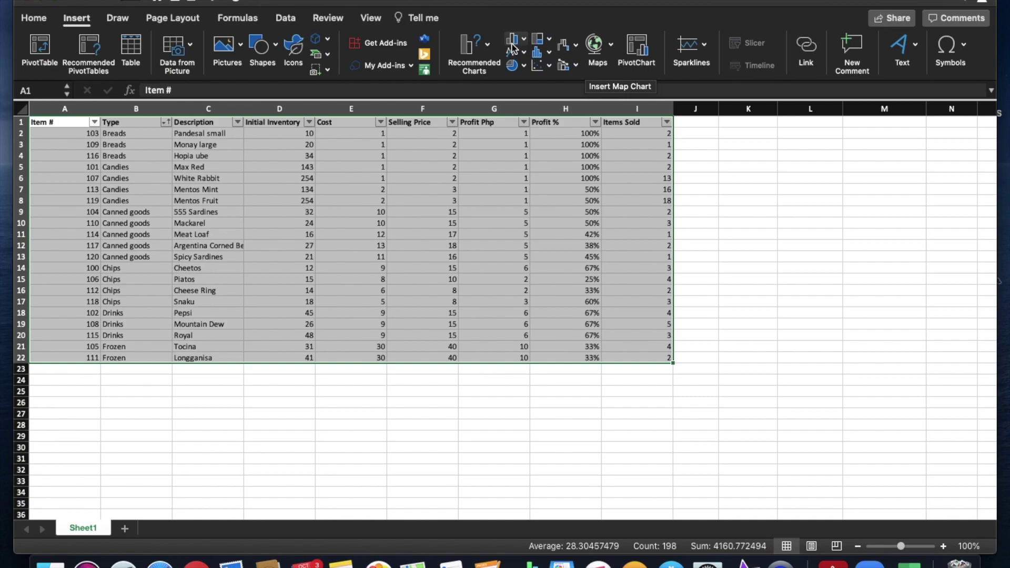
Preview the Recommended Charts for the table and close them without inserting.
click(490, 50)
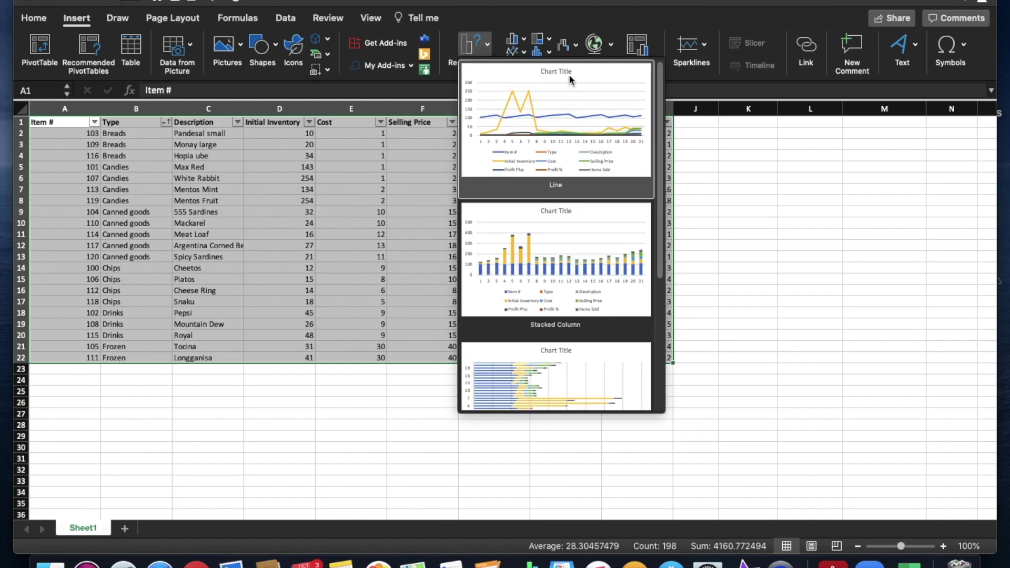
scroll(586, 197, down, 5)
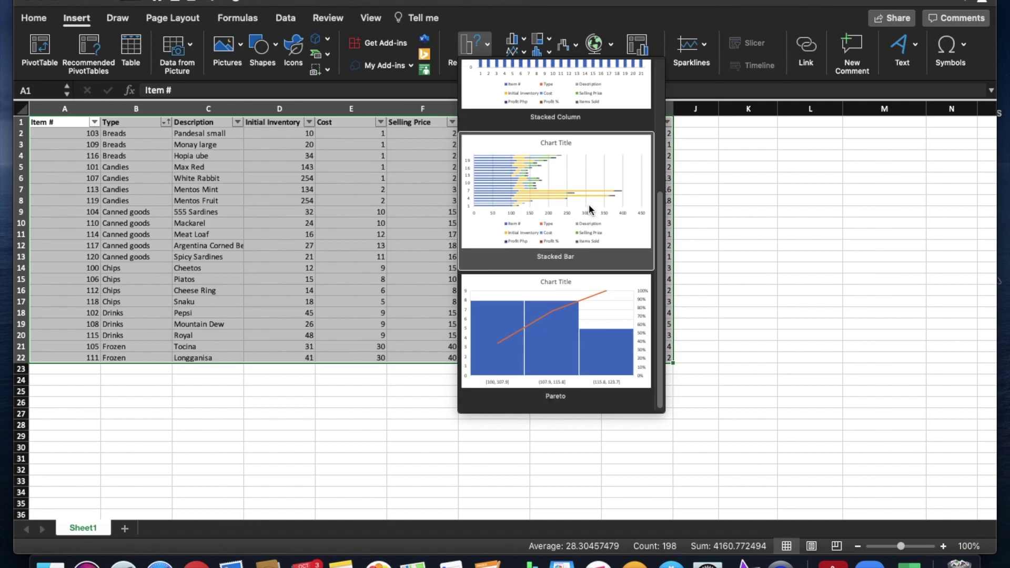
scroll(589, 205, up, 5)
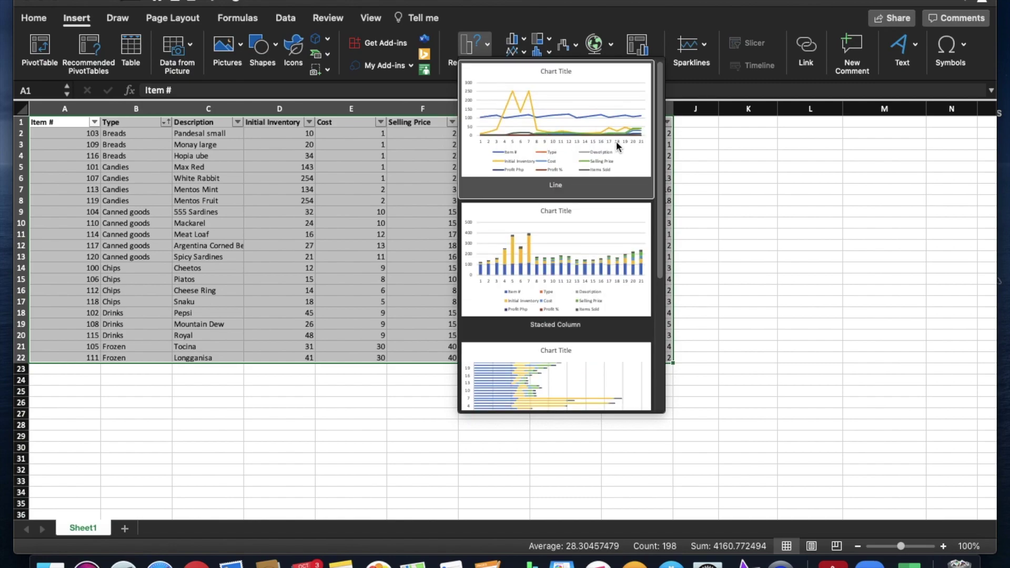
key(Escape)
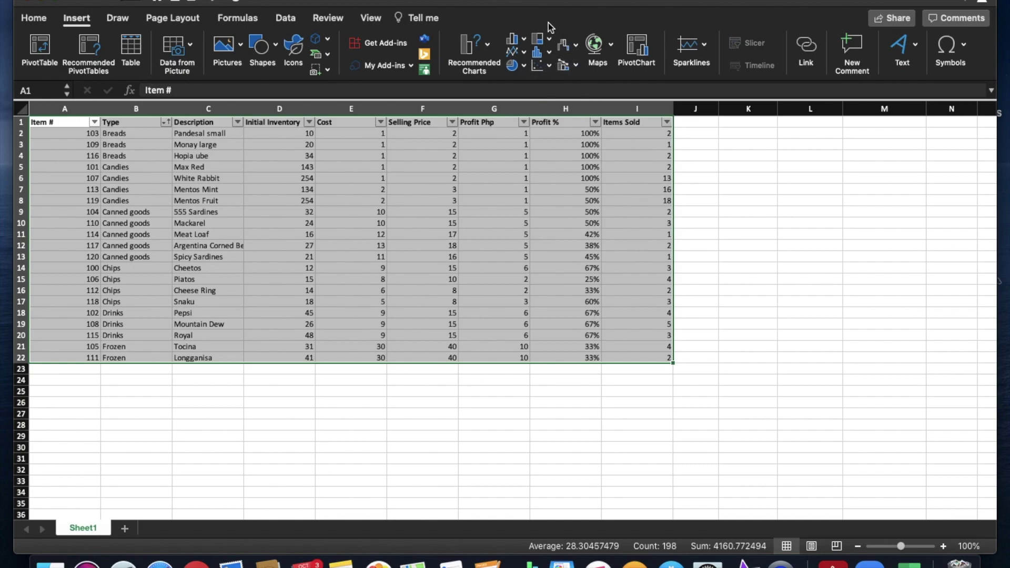
Insert a Clustered Column chart, move its title upper right, place it beside the table, enlarge it.
click(524, 41)
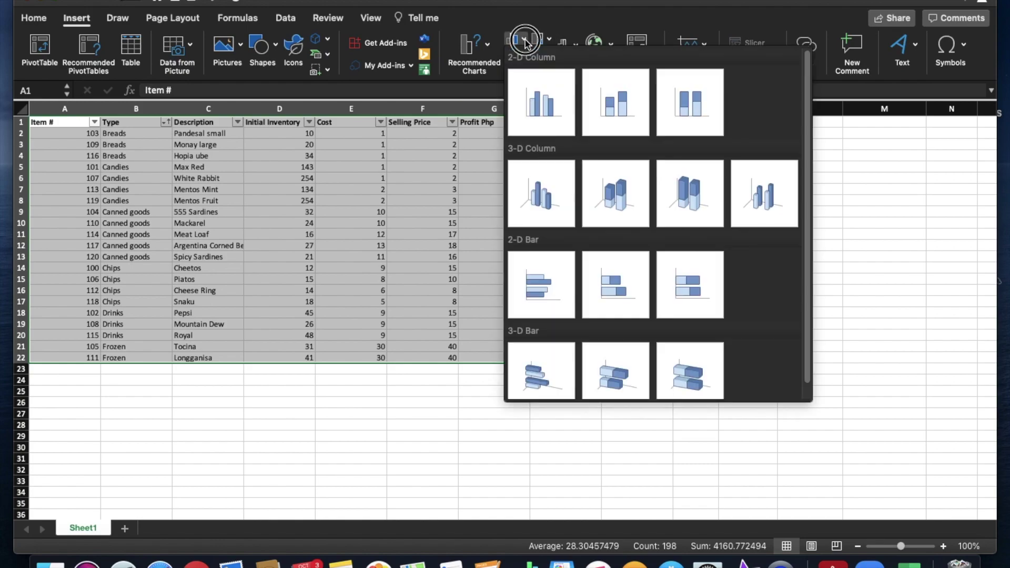
click(551, 113)
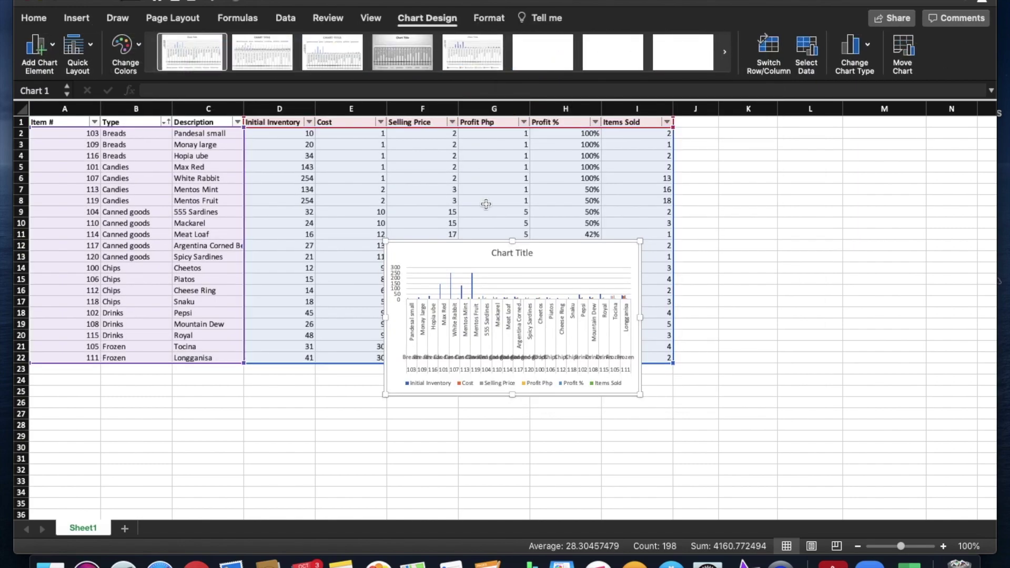
drag(521, 252, 760, 140)
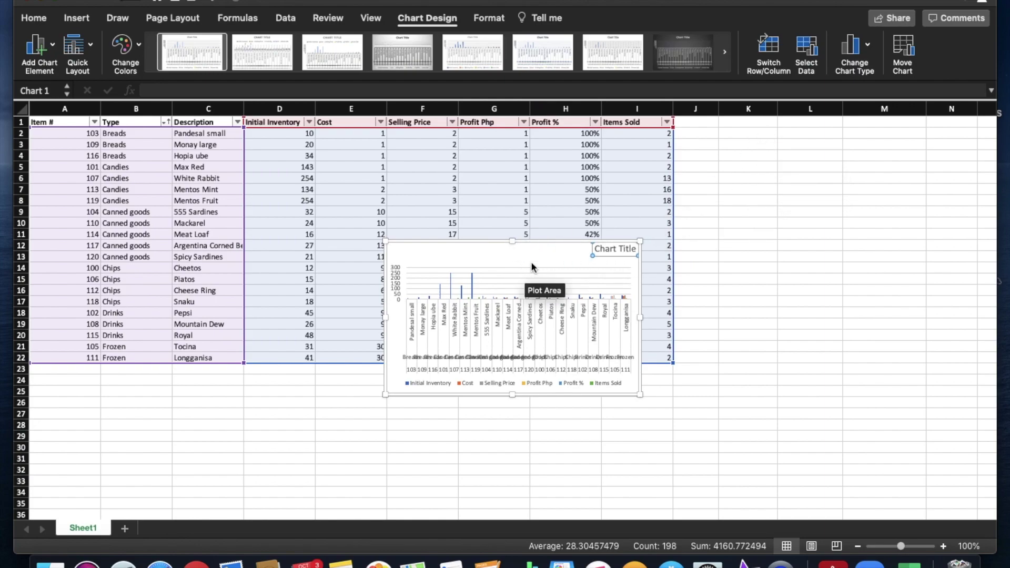
drag(559, 244, 654, 126)
drag(730, 282, 860, 409)
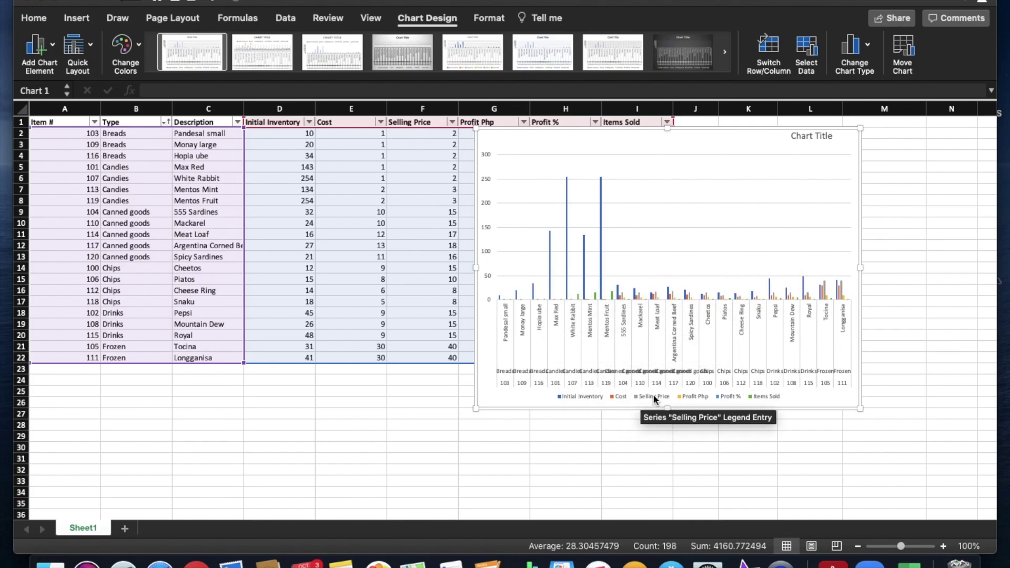
Delete the trial column chart and return to the Insert ribbon.
click(694, 142)
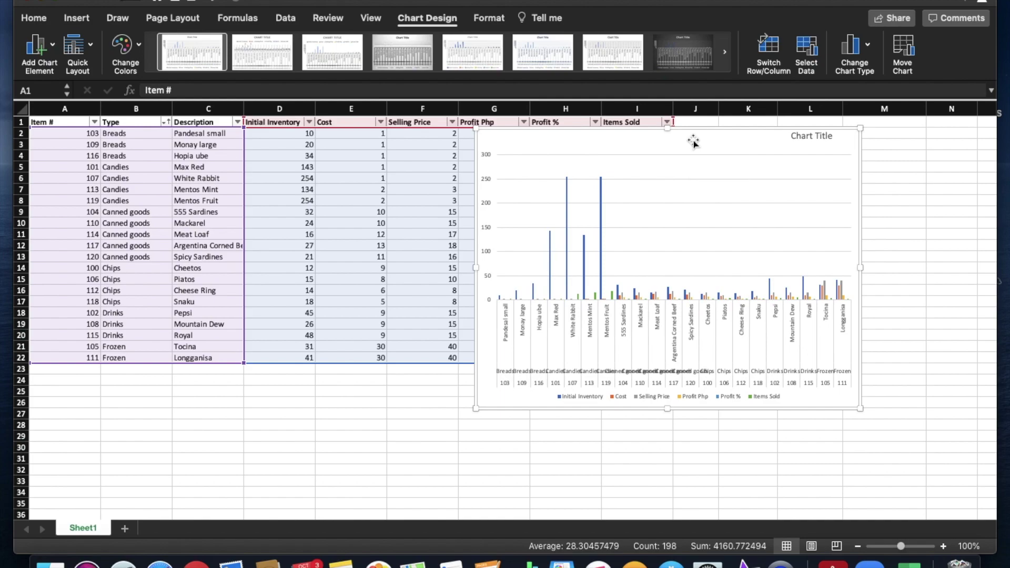
key(Delete)
click(89, 20)
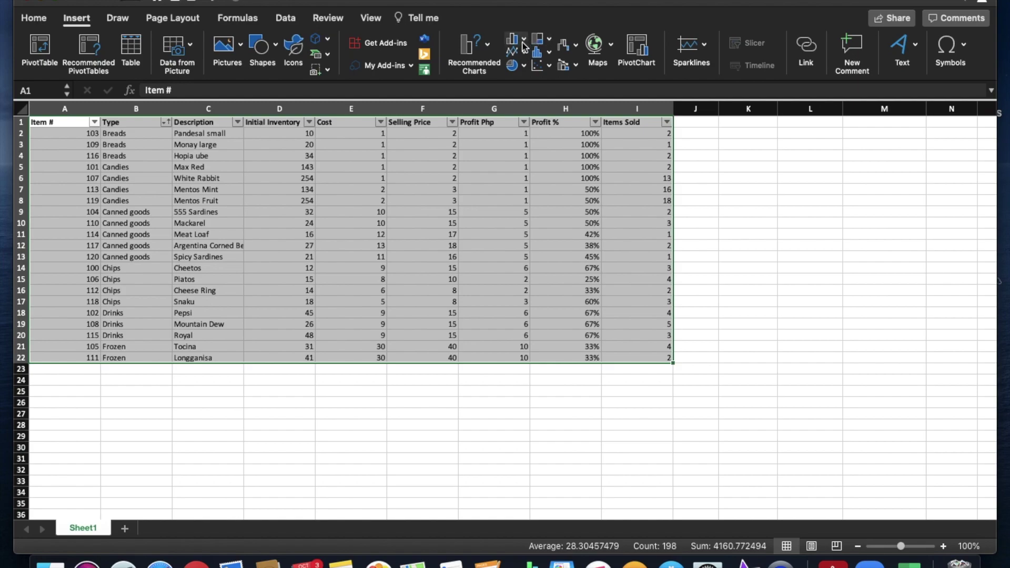
click(523, 41)
click(525, 42)
click(525, 53)
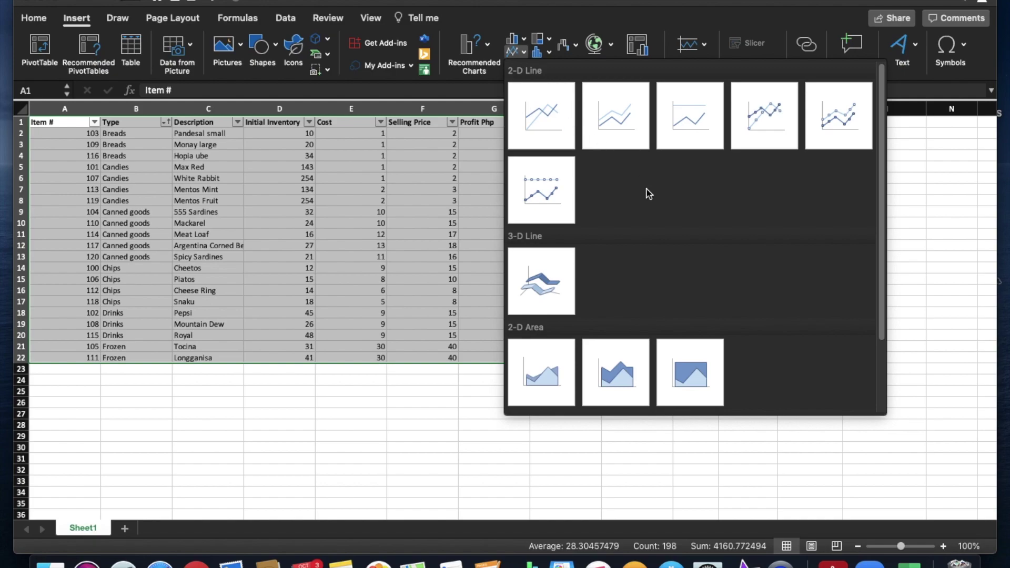
click(524, 52)
click(525, 66)
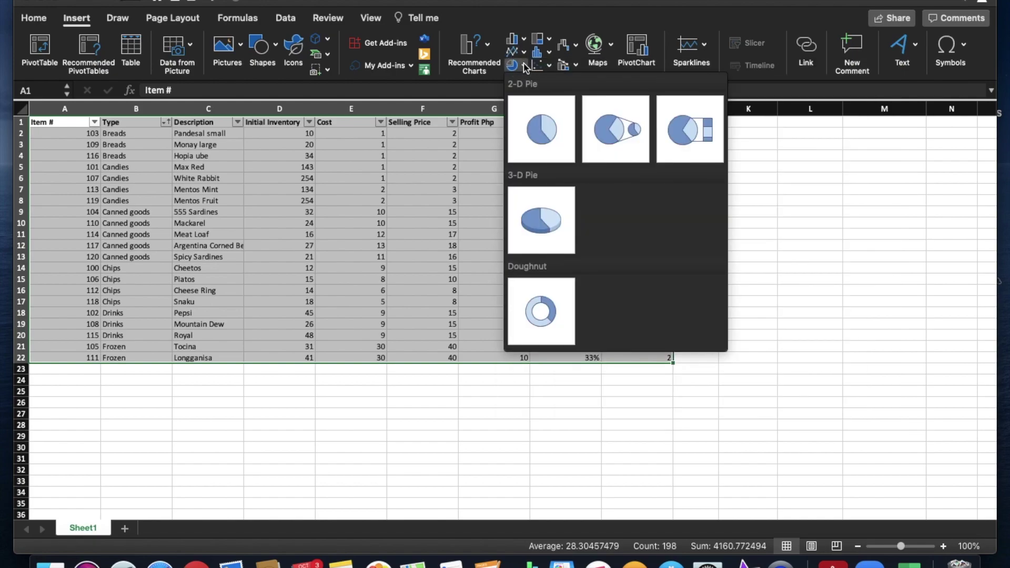
click(552, 50)
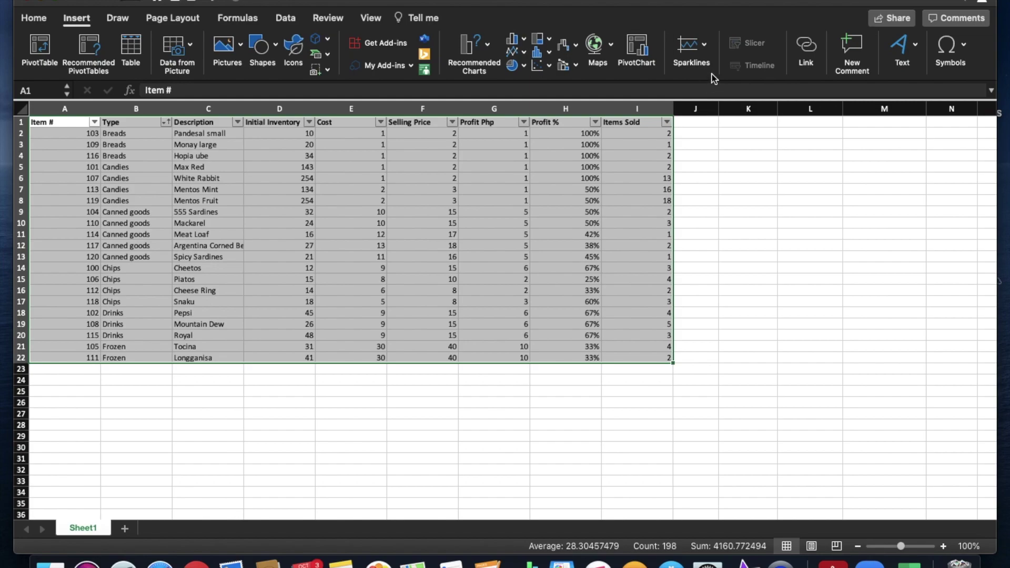
click(65, 380)
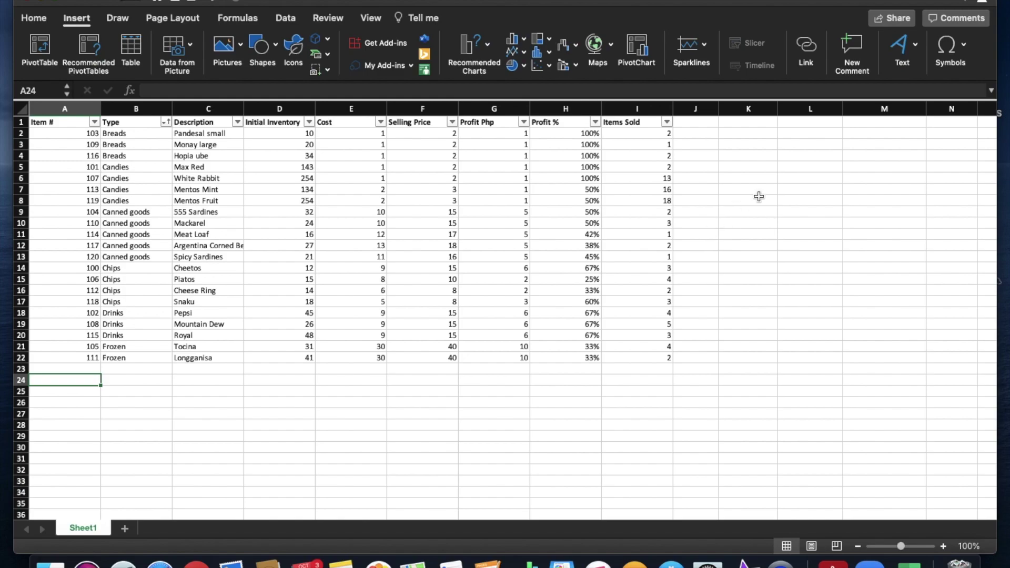
click(965, 45)
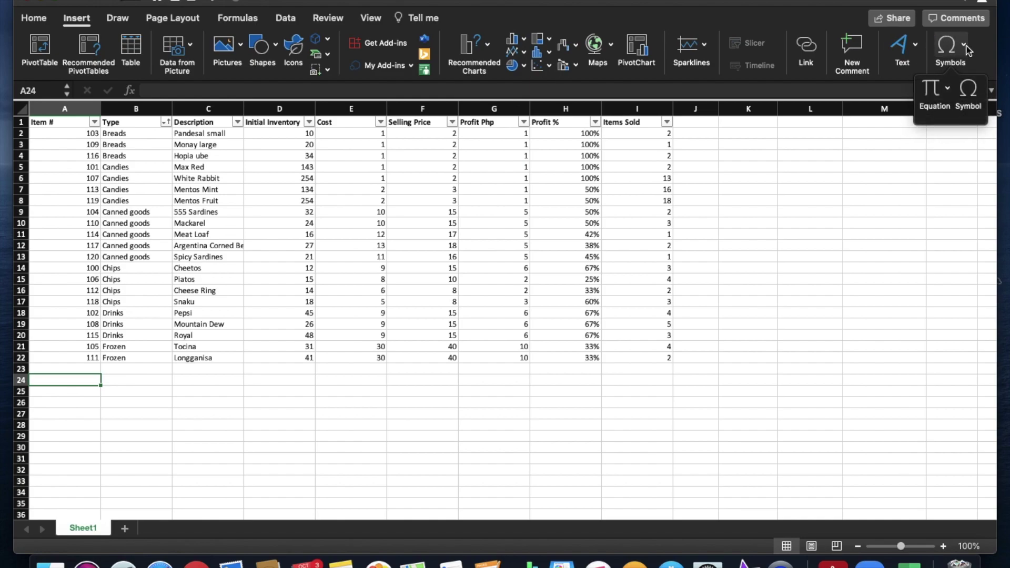
click(950, 90)
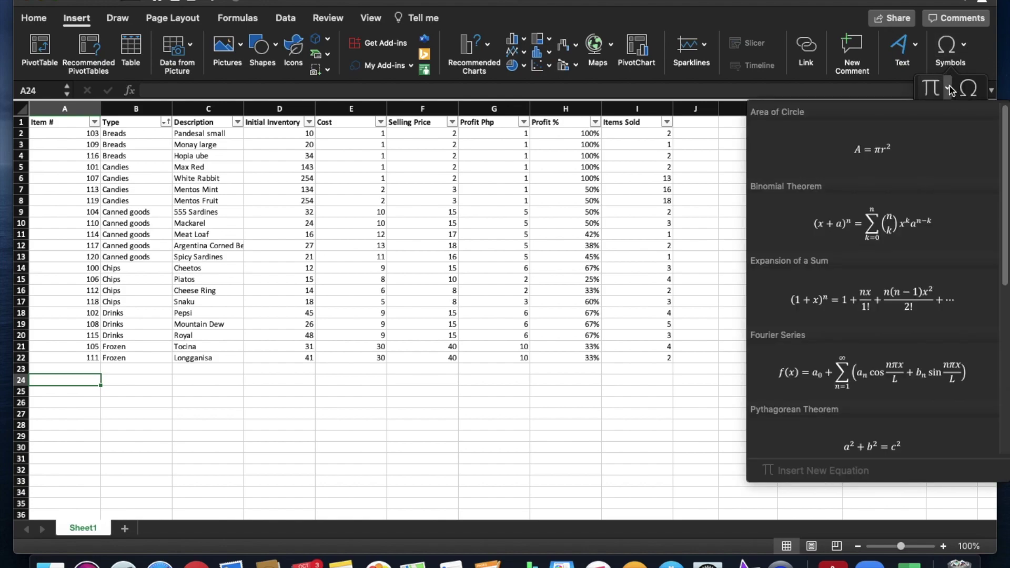
scroll(892, 227, down, 2)
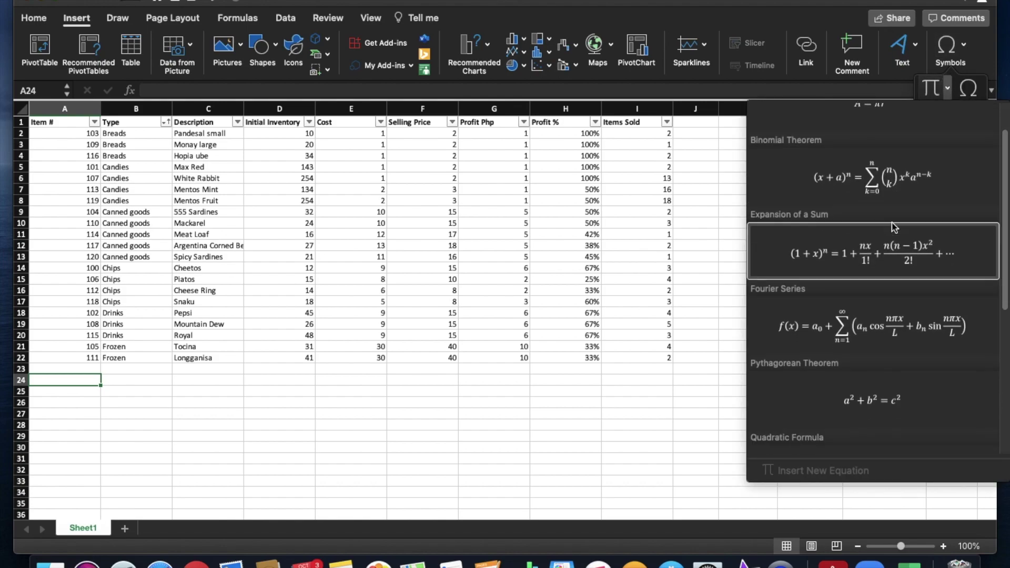
scroll(896, 229, down, 1)
scroll(897, 226, down, 10)
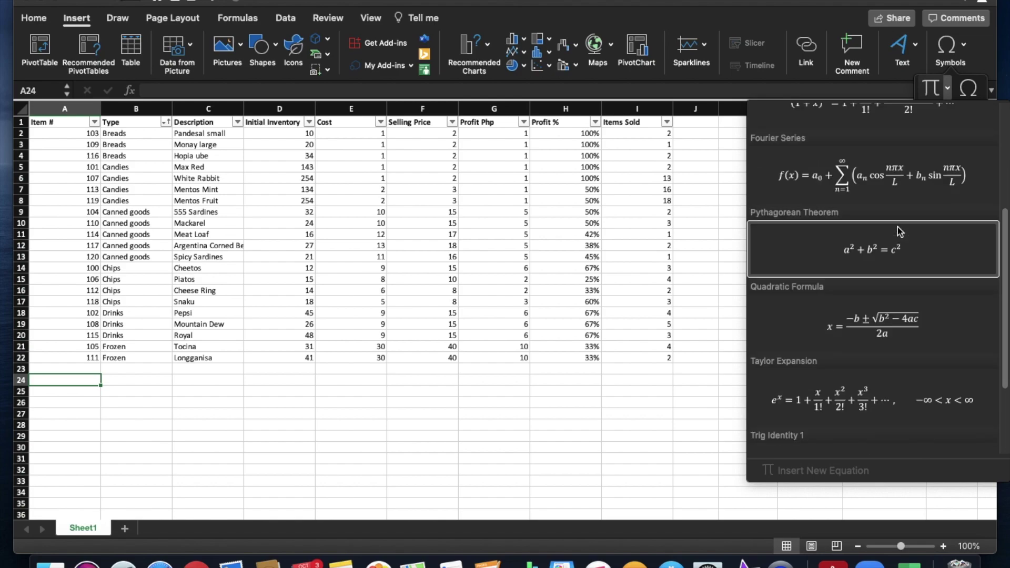
scroll(900, 232, up, 12)
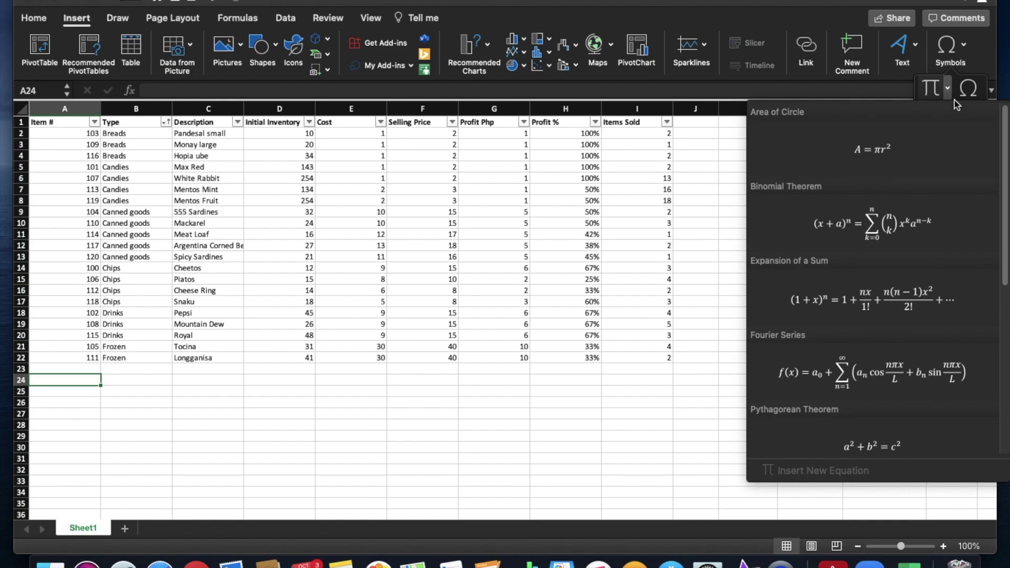
click(947, 89)
click(971, 87)
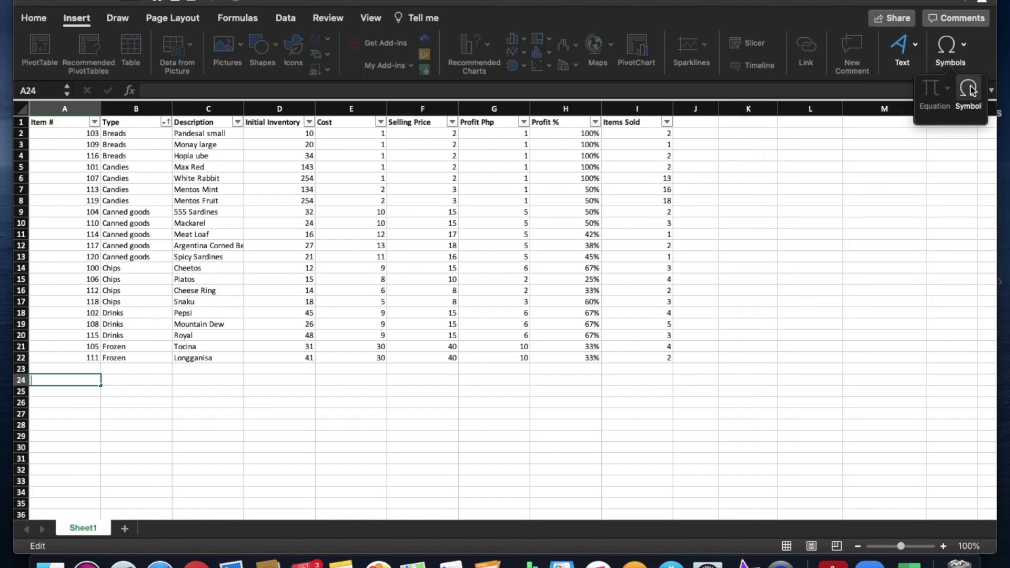
scroll(121, 274, down, 15)
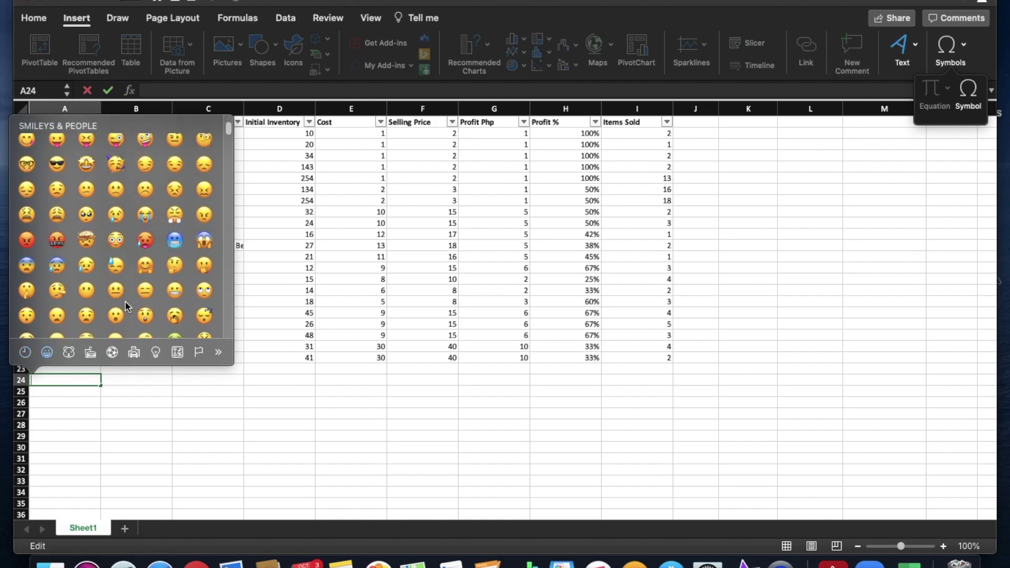
scroll(126, 268, down, 20)
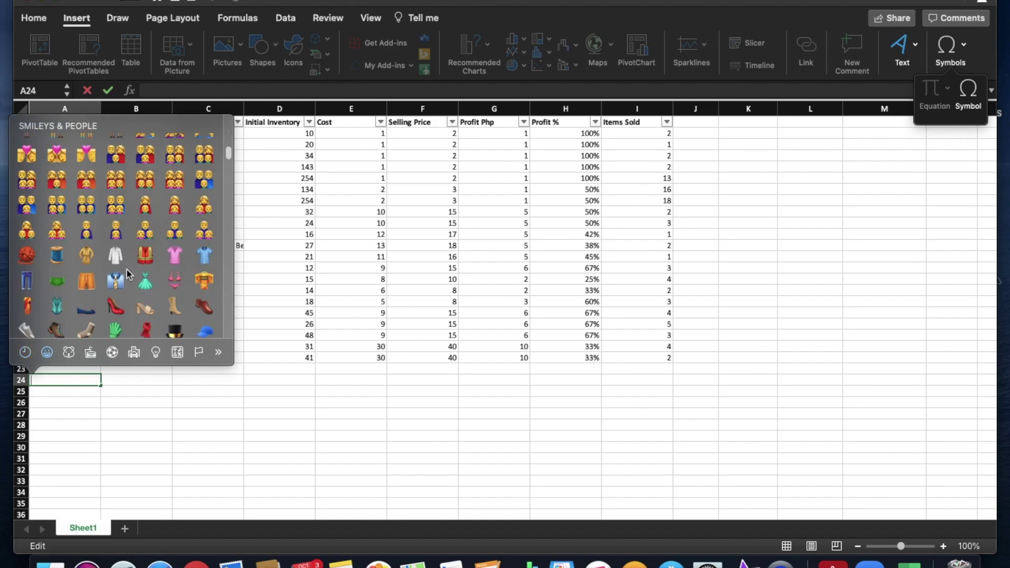
scroll(126, 261, down, 8)
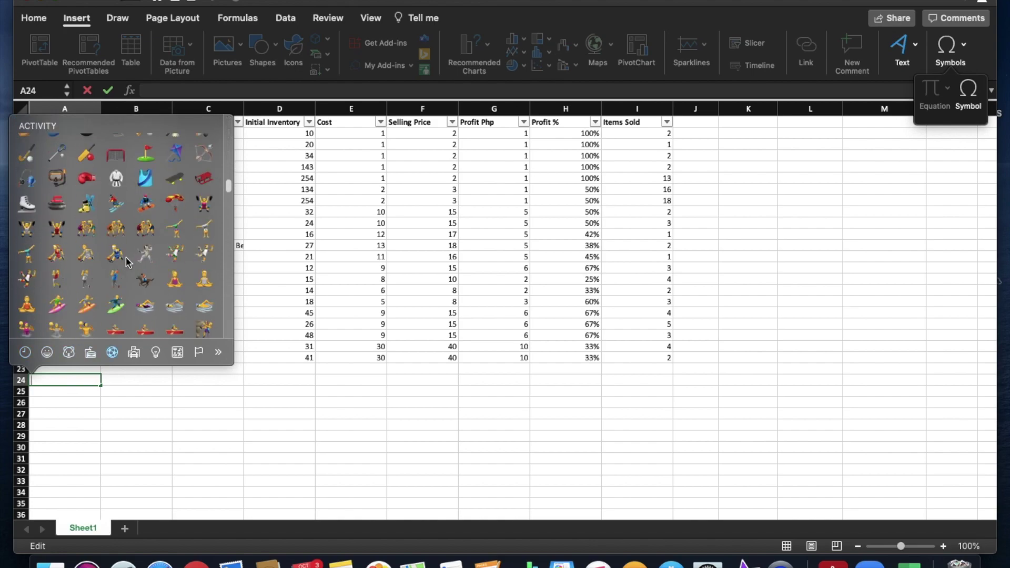
scroll(127, 261, down, 20)
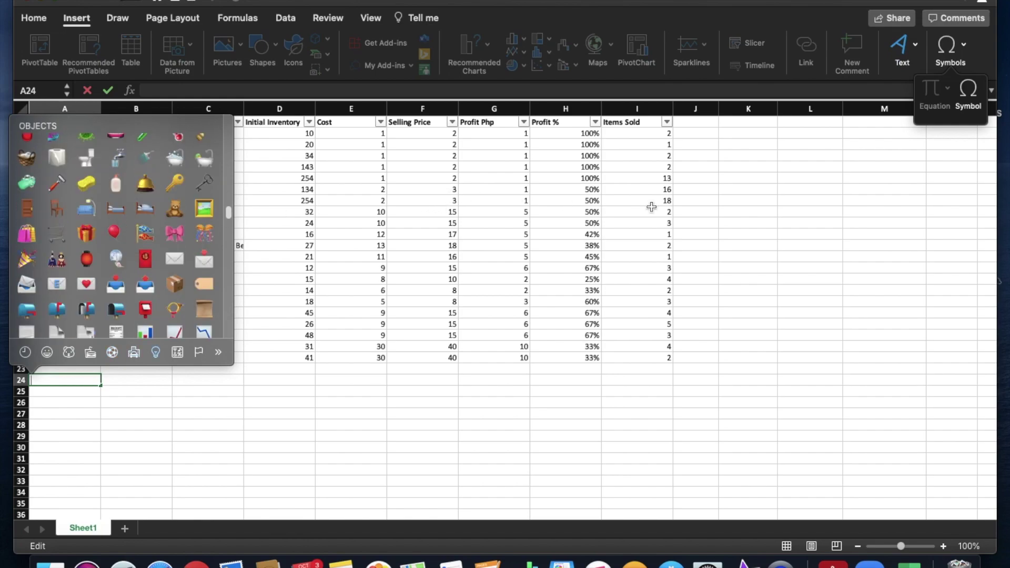
click(748, 223)
click(899, 175)
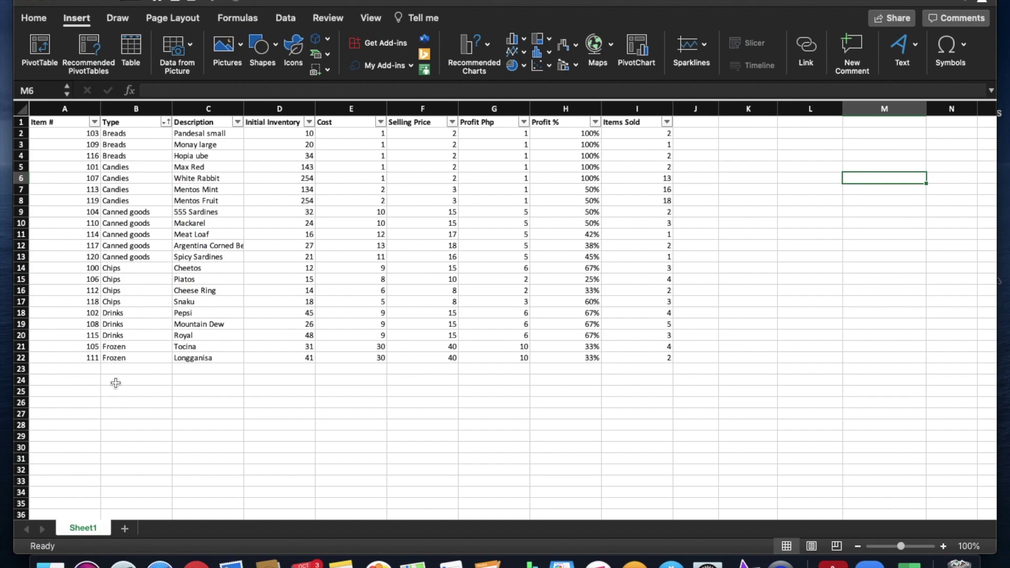
Draw a Right Arrow block shape below the table near A25, then open the Icons gallery.
click(87, 372)
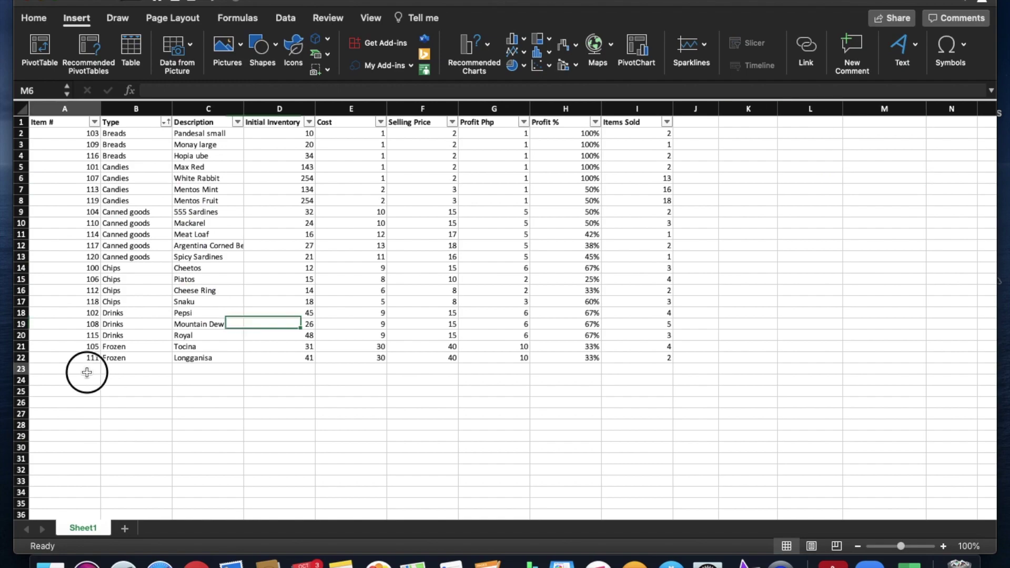
click(241, 45)
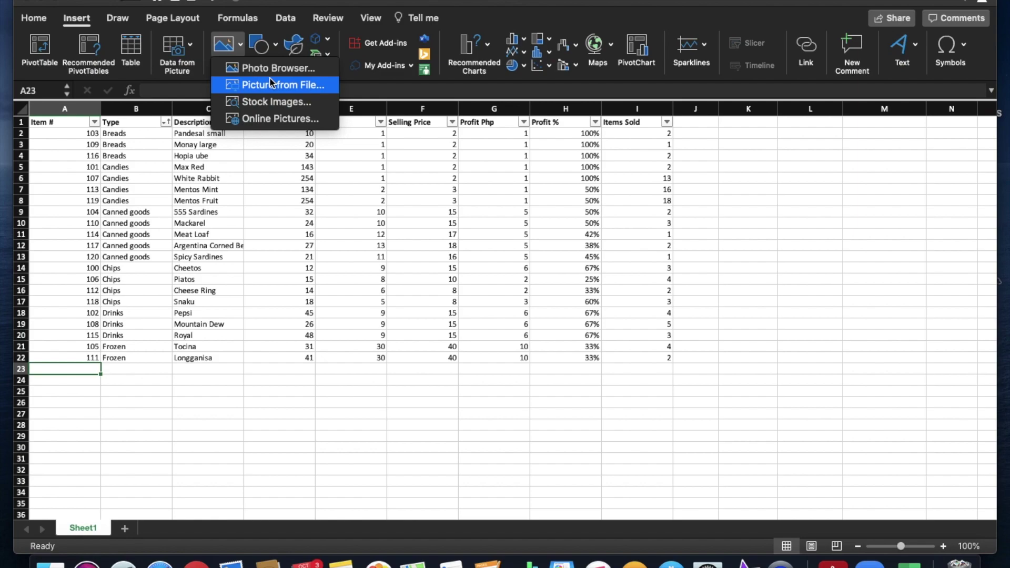
click(279, 44)
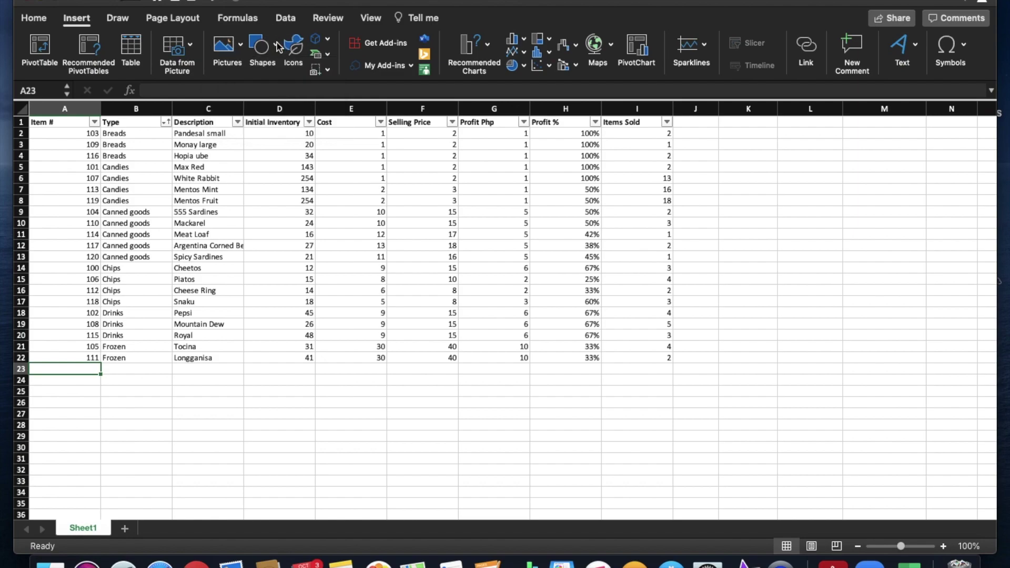
click(277, 42)
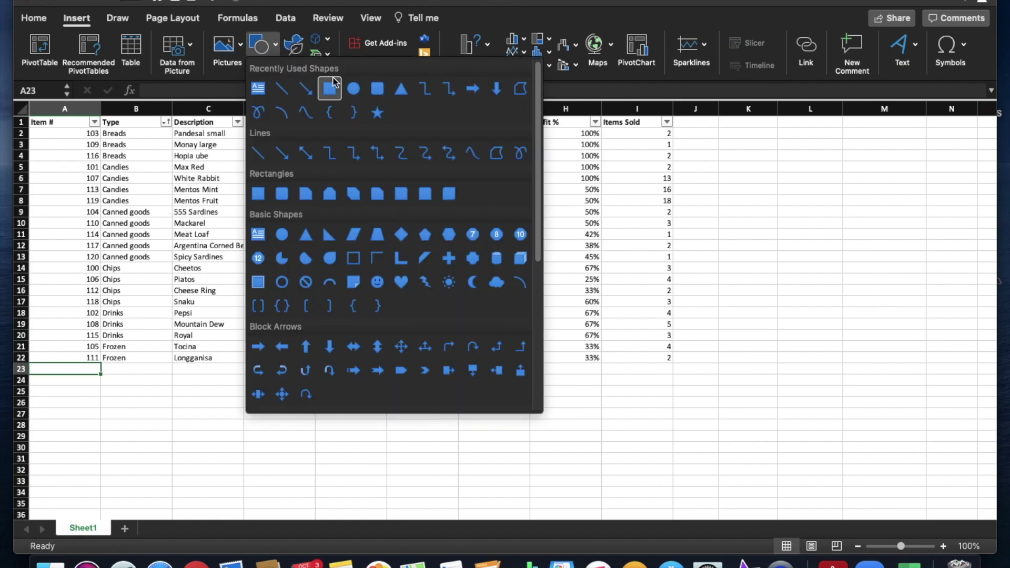
click(479, 92)
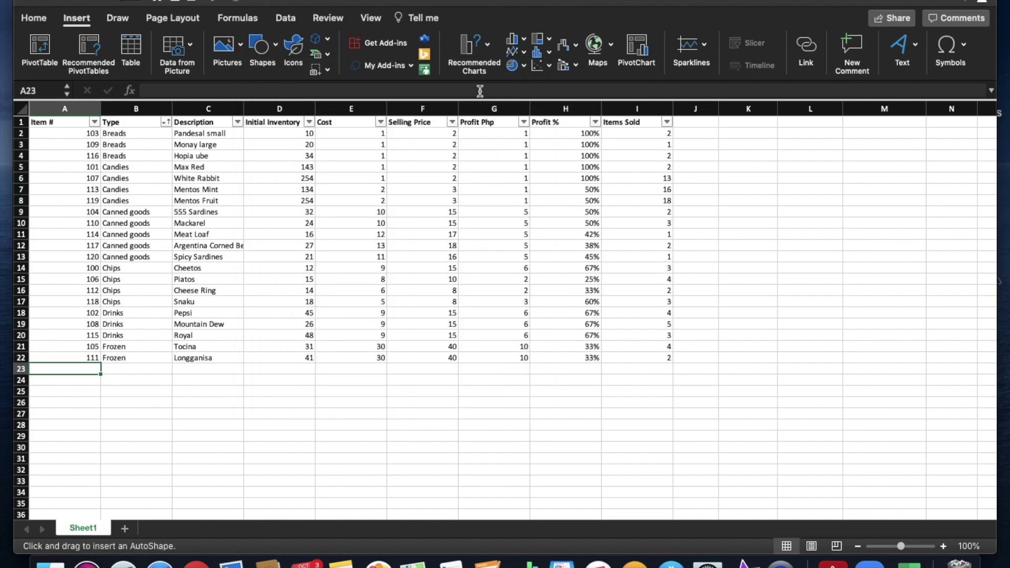
drag(131, 382, 193, 415)
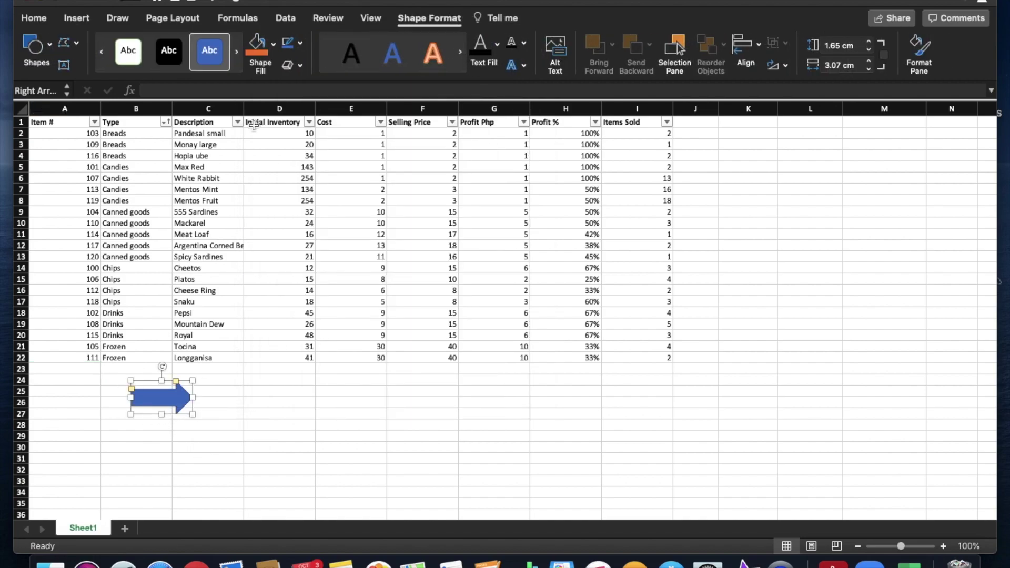
click(90, 22)
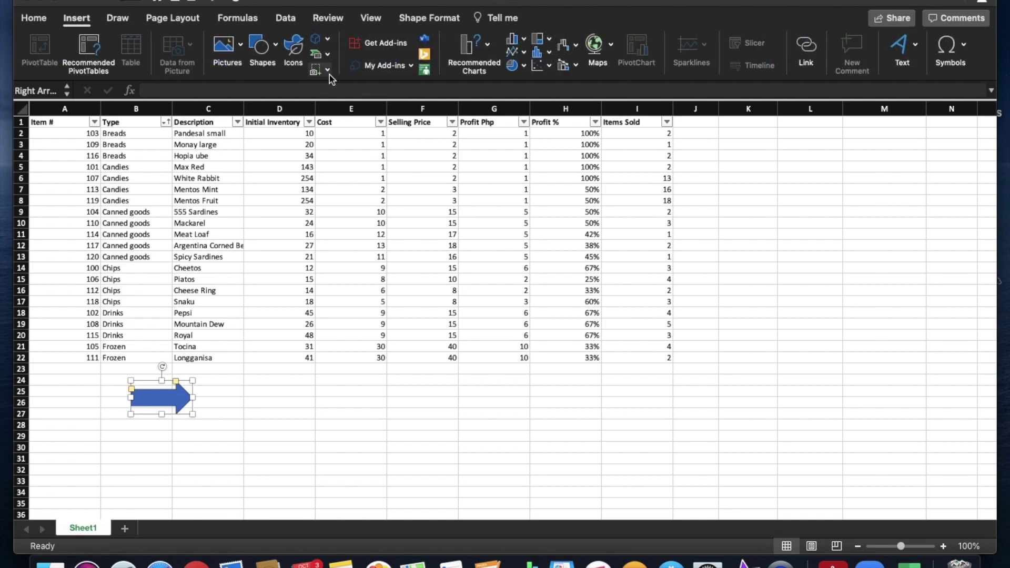
click(296, 52)
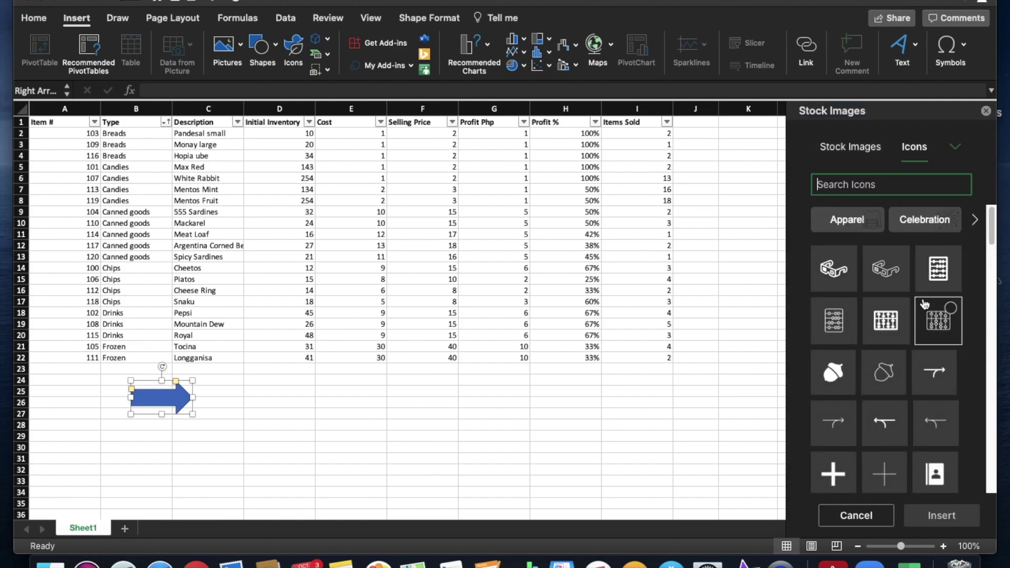
Search the icon library for 'computer' and insert the monitor icon.
scroll(936, 321, down, 10)
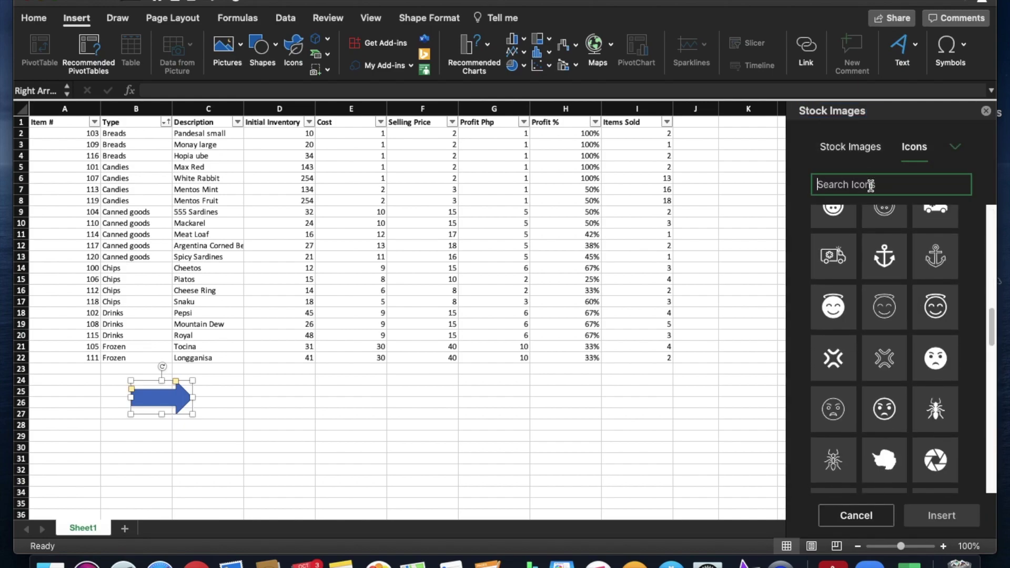
text(computer)
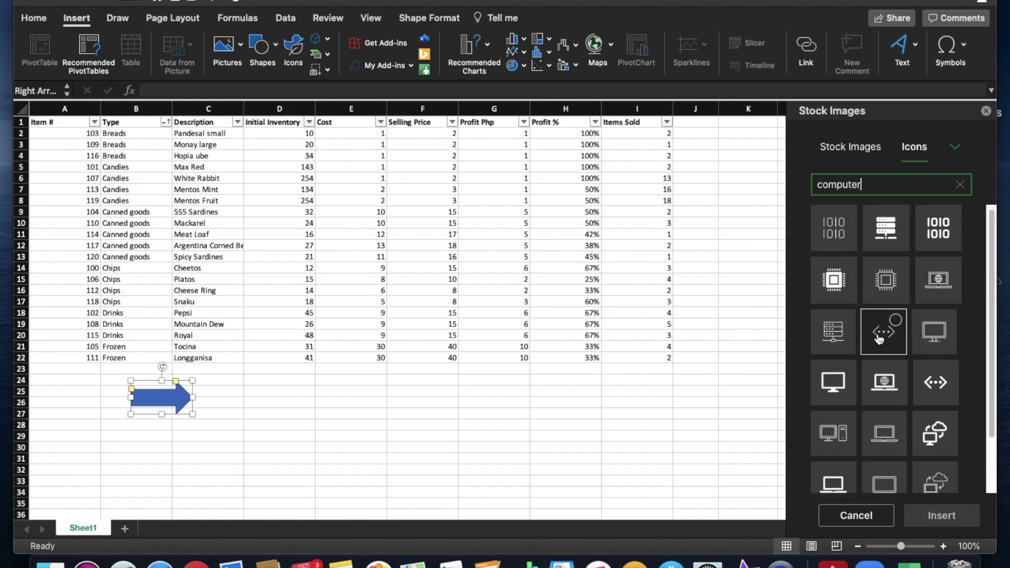
click(930, 346)
click(958, 518)
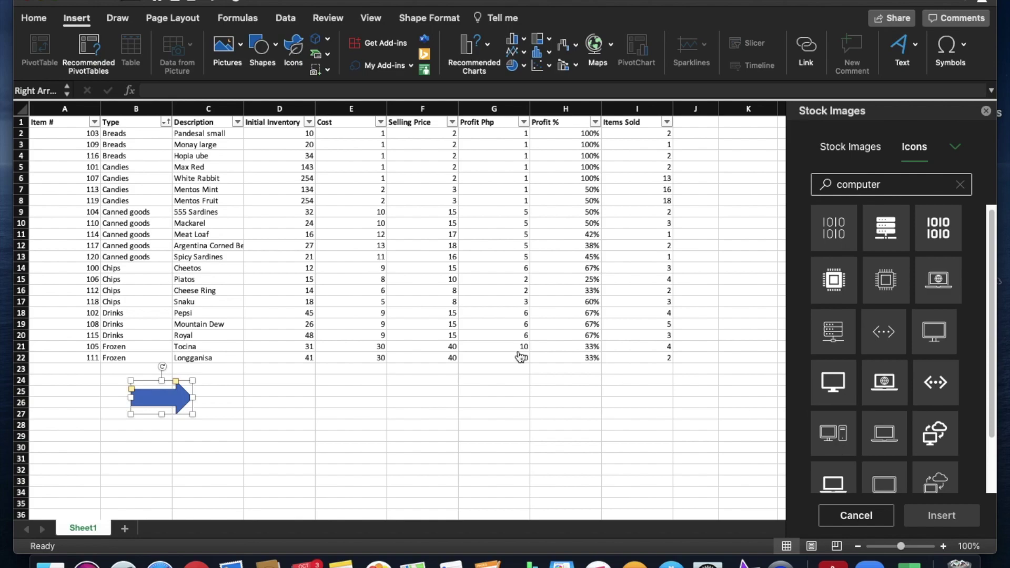
Position the 4.97 cm monitor icon right of the blue arrow and close the icon library.
drag(58, 387, 339, 482)
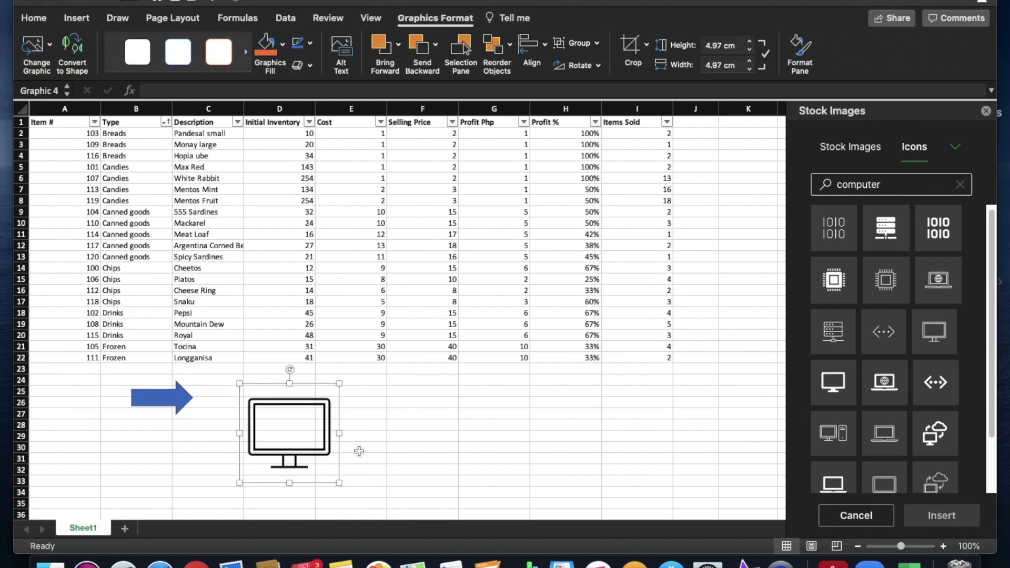
click(422, 435)
click(76, 17)
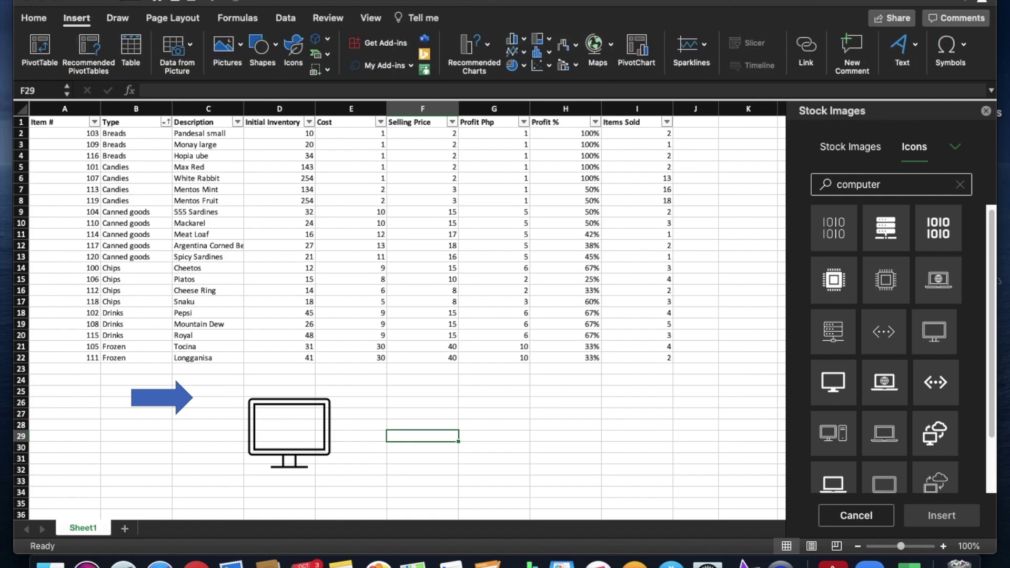
key(Escape)
click(810, 178)
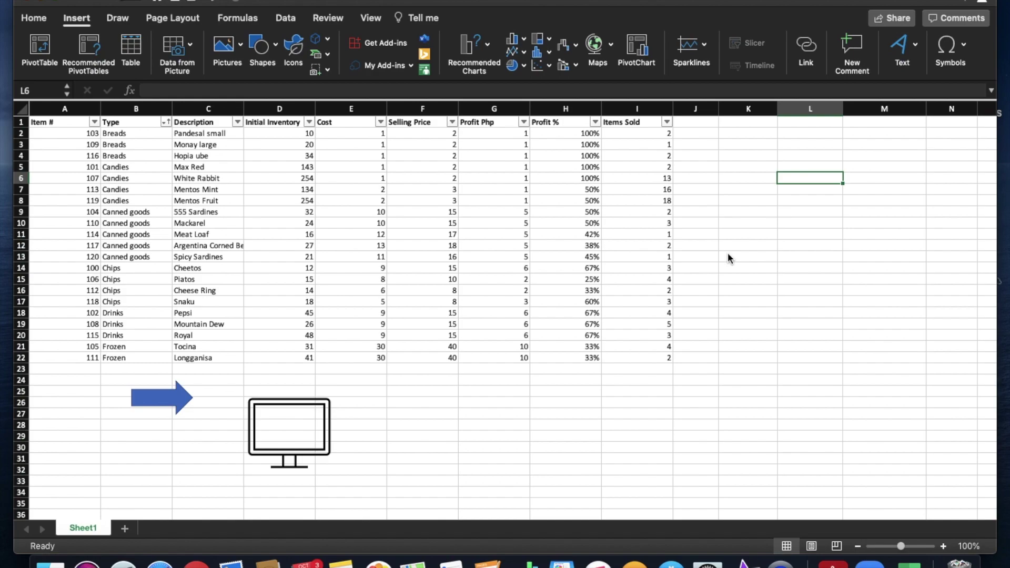
Show the Draw ribbon's pens and eraser tools above the inventory sheet.
click(121, 20)
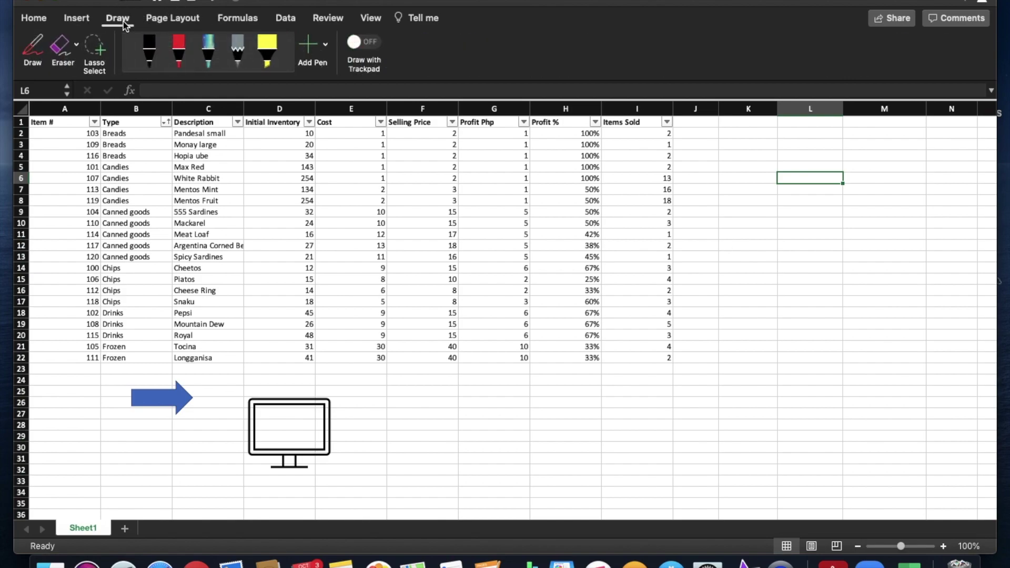